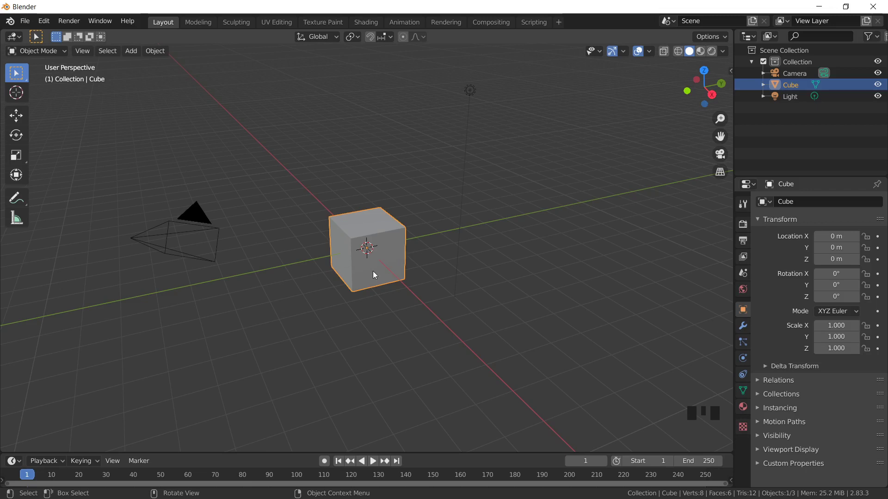
- Delete the default cube and add a mesh circle at the origin
{"action": "key", "text": "Delete"}
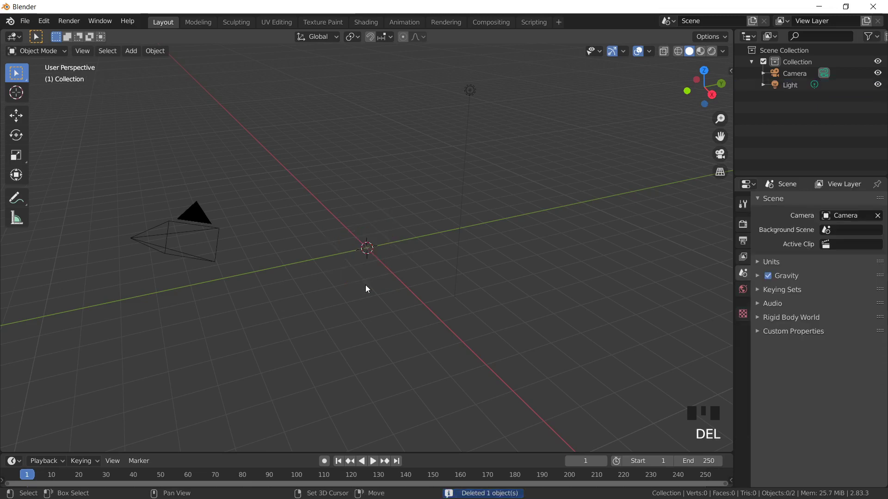
{"action": "key", "text": "shift+a"}
{"action": "mouse_move", "coordinate": [369, 267]}
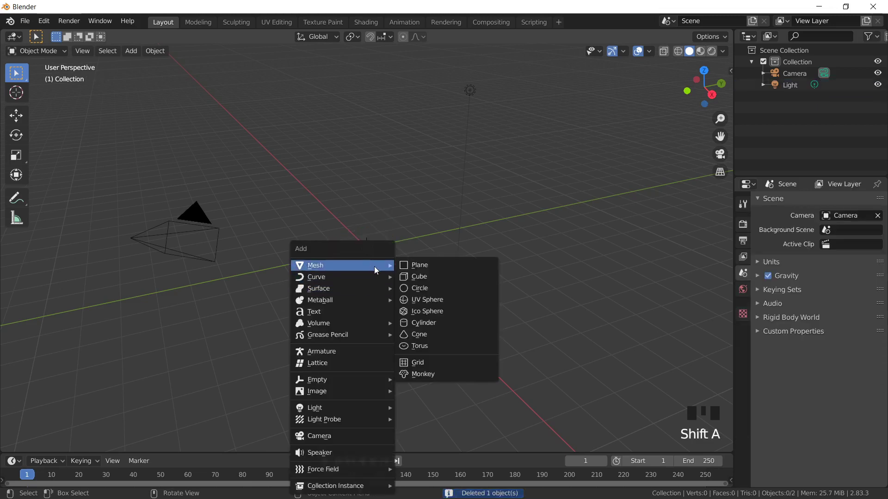
{"action": "left_click", "coordinate": [426, 289]}
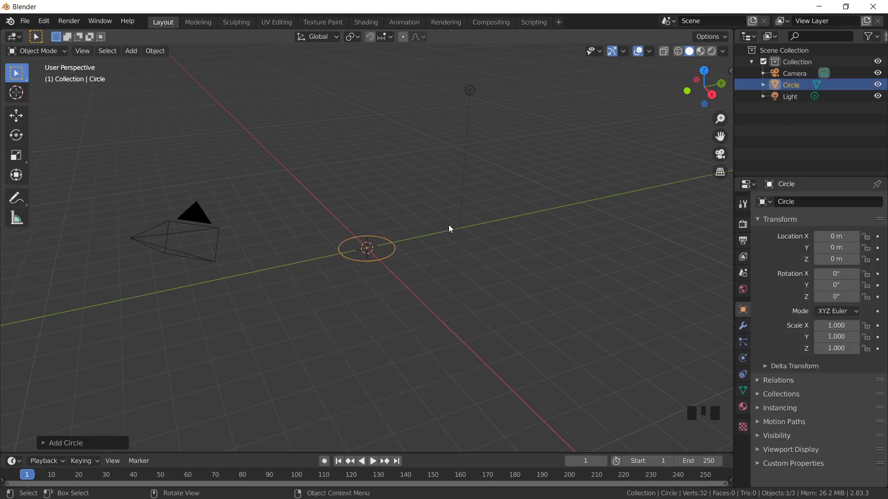
{"action": "scroll", "coordinate": [361, 257], "scroll_direction": "up", "scroll_amount": 7}
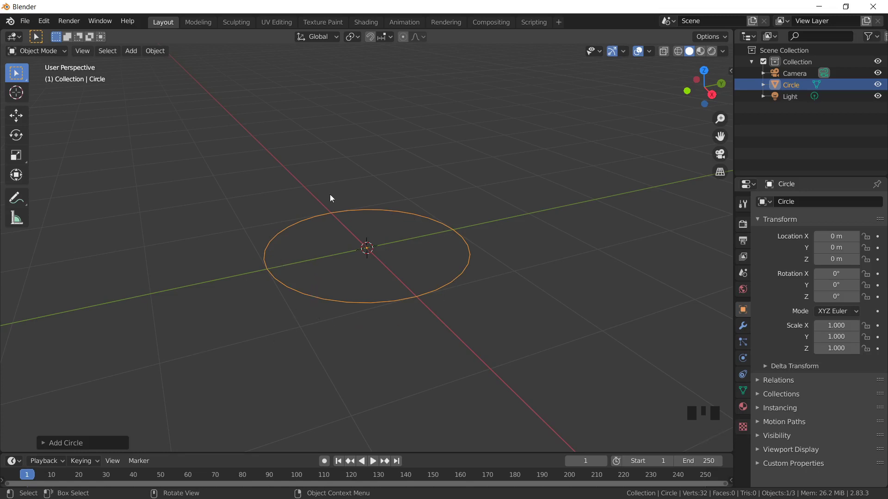
- Set the new circle's fill type to Ngon so it becomes a solid disc
{"action": "left_click", "coordinate": [54, 442]}
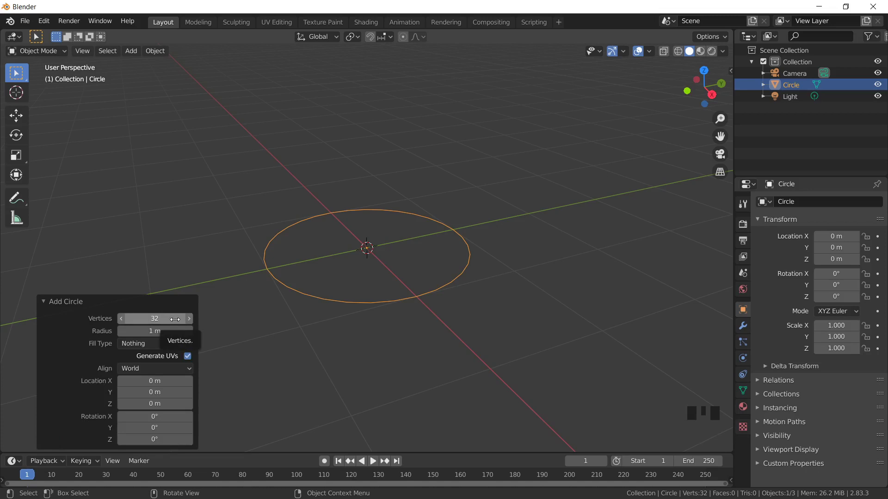
{"action": "left_click", "coordinate": [160, 343]}
{"action": "left_click", "coordinate": [154, 369]}
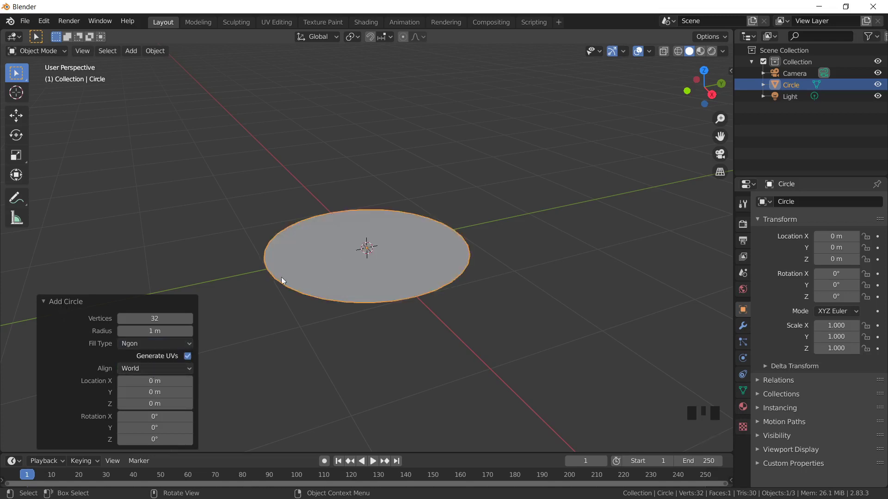
{"action": "left_click", "coordinate": [85, 303]}
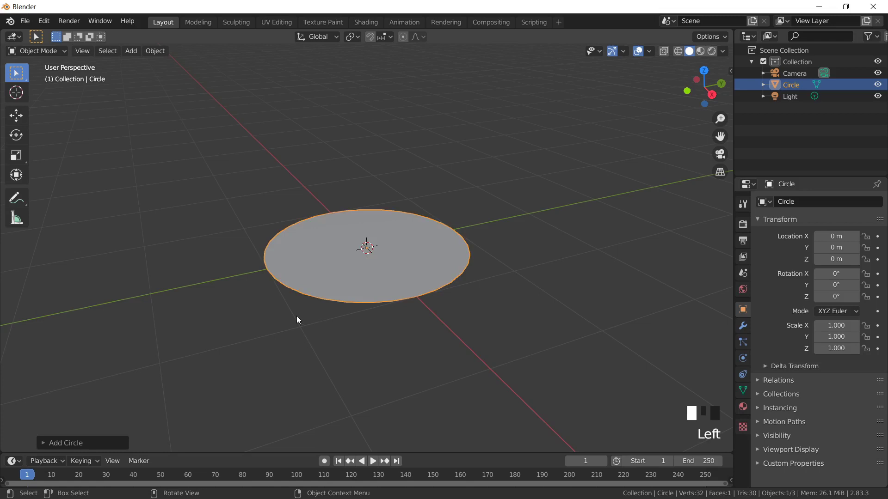
- In Edit Mode, extrude the disc upward about 0.36 m and scale its top face to about 1.17
{"action": "key", "text": "Tab"}
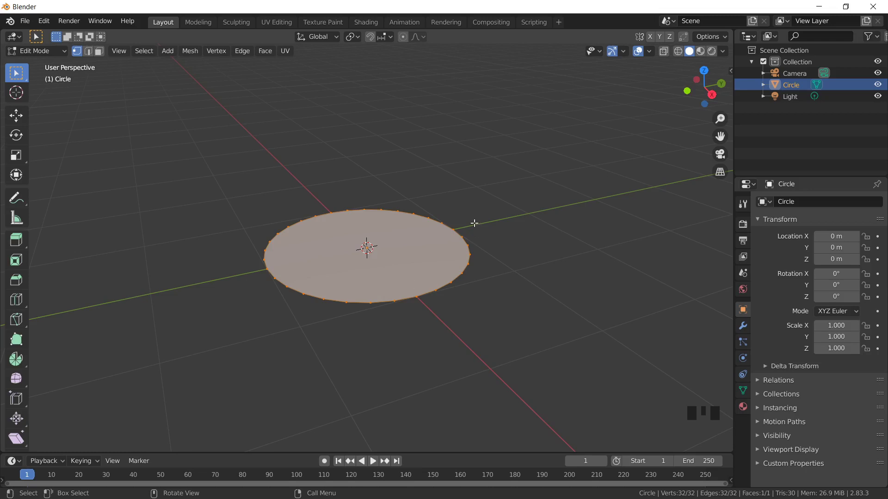
{"action": "key", "text": "e"}
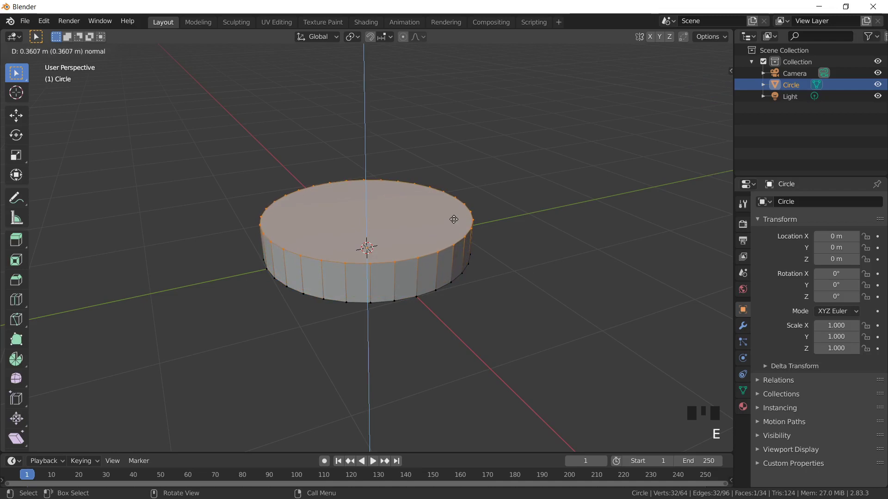
{"action": "left_click", "coordinate": [454, 219]}
{"action": "key", "text": "s"}
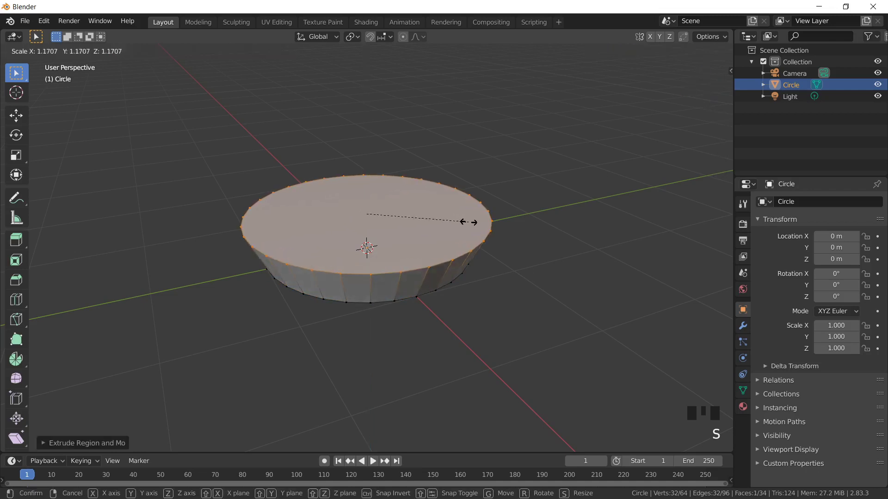
{"action": "left_click", "coordinate": [469, 222]}
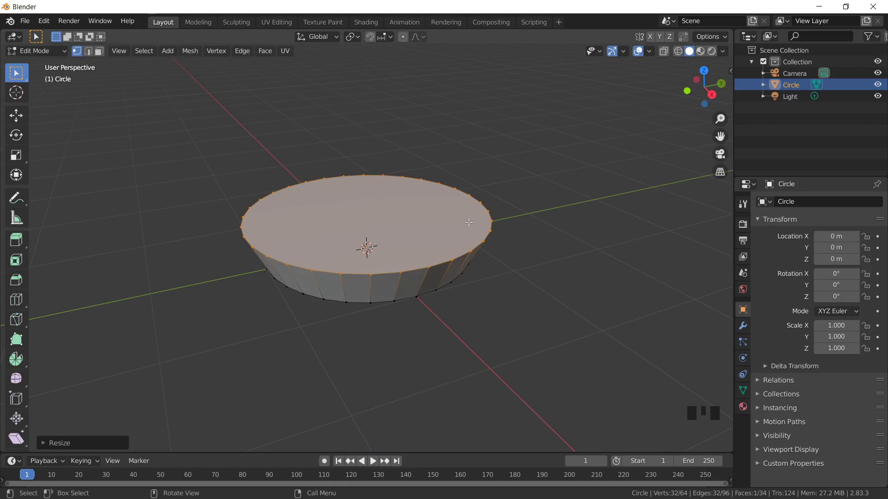
- Extrude the top face upward about 0.25 m, then extrude it upward once more to heighten the vase body
{"action": "key", "text": "e"}
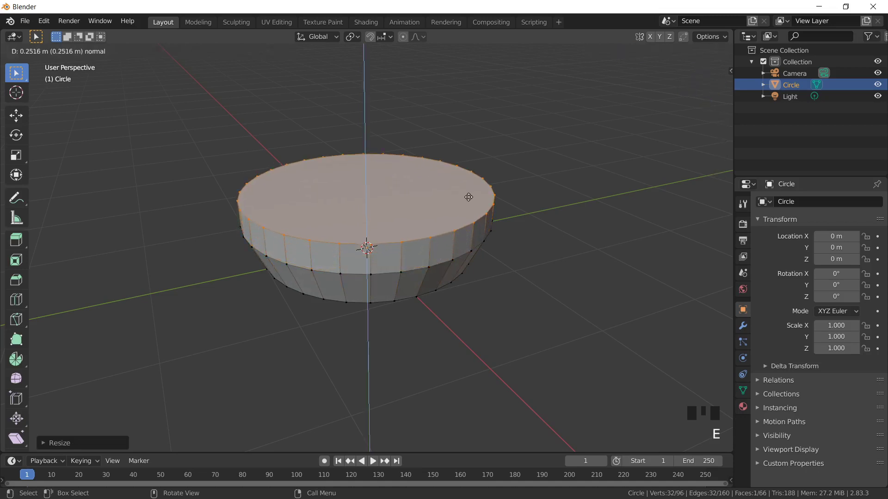
{"action": "left_click", "coordinate": [469, 197]}
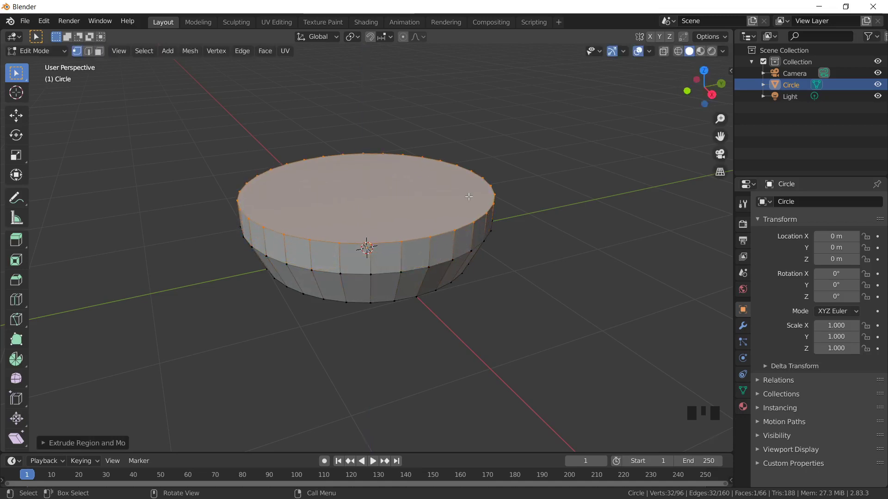
{"action": "key", "text": "e"}
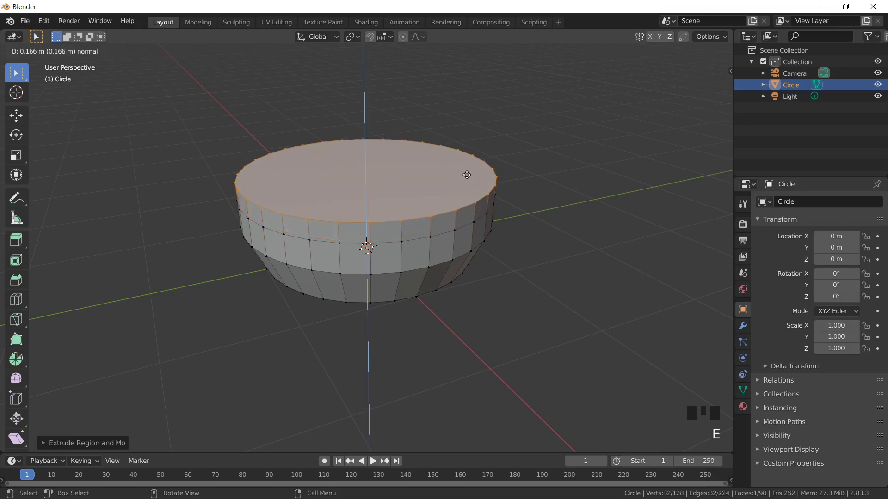
{"action": "left_click", "coordinate": [468, 161]}
{"action": "key", "text": "e"}
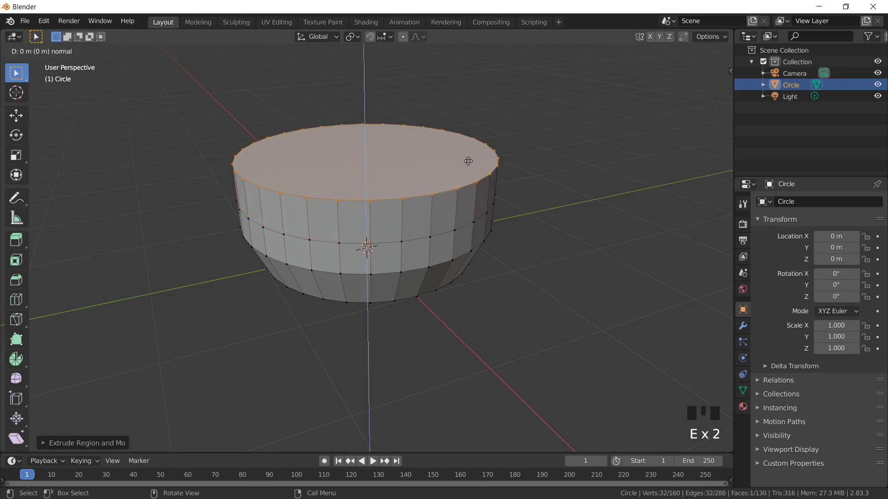
{"action": "key", "text": "s"}
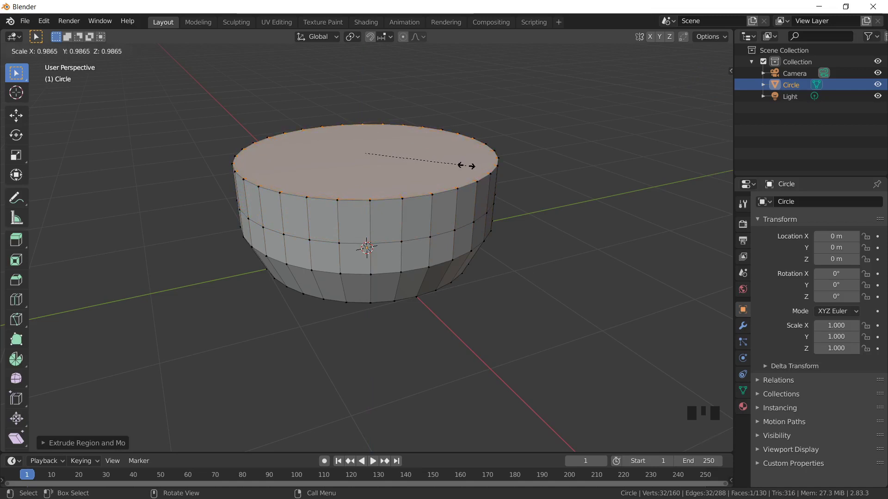
{"action": "left_click", "coordinate": [466, 165]}
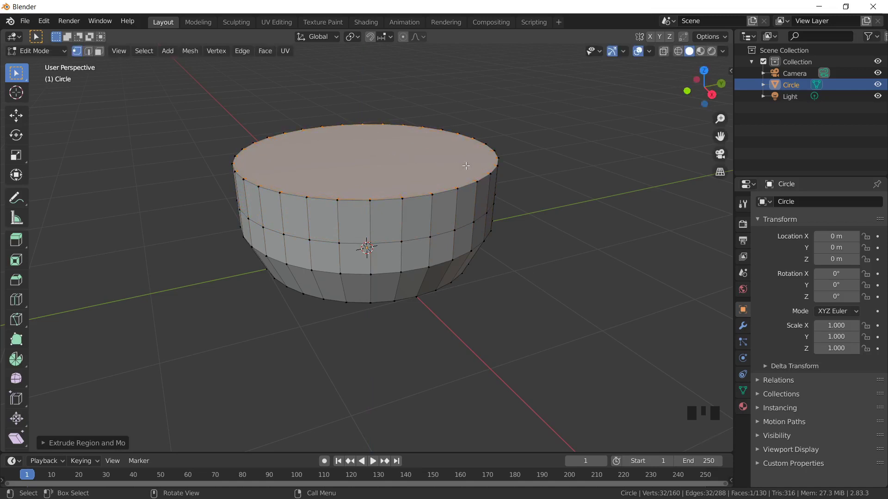
{"action": "key", "text": "ctrl+z"}
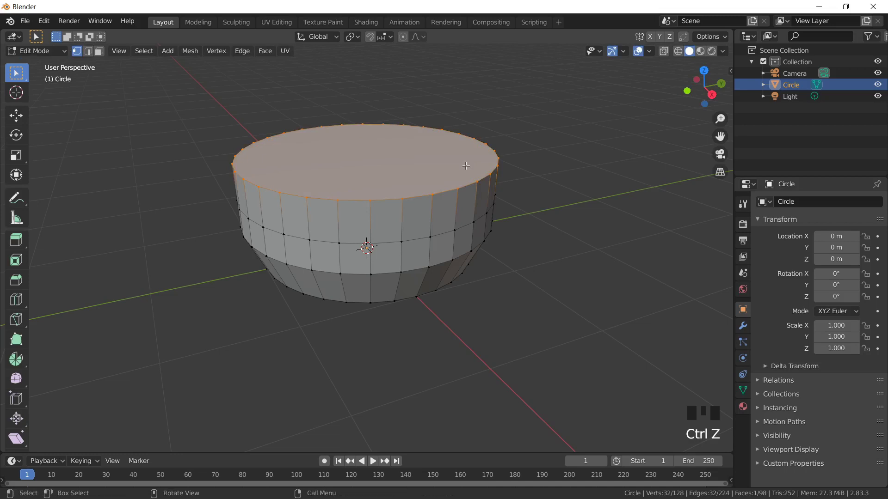
- Scale the body's top face to about 0.8 and extrude it upward about 0.31 m
{"action": "key", "text": "s"}
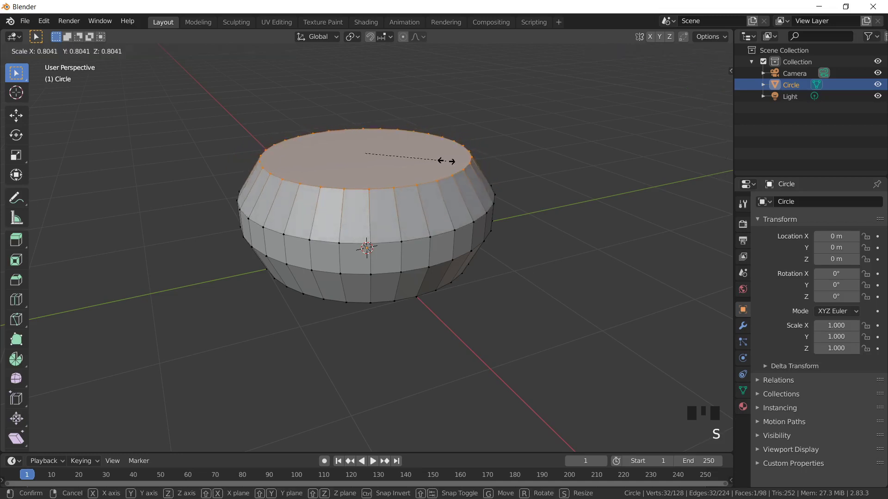
{"action": "left_click", "coordinate": [445, 160]}
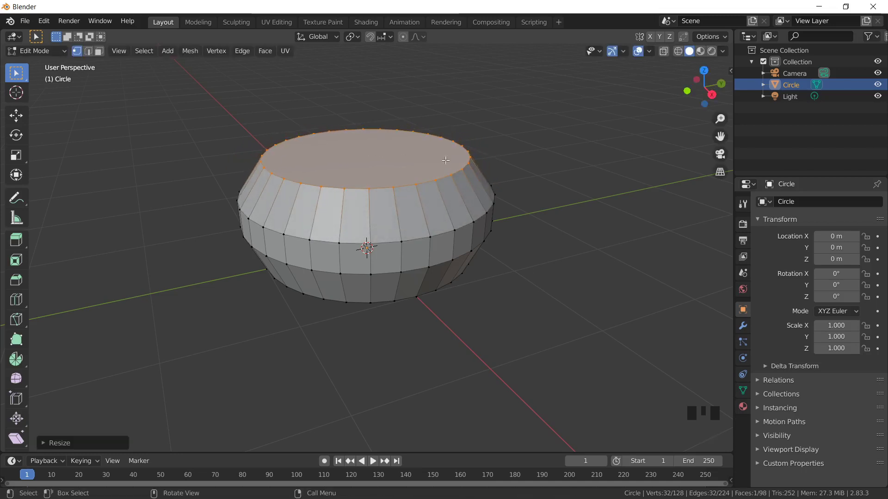
{"action": "key", "text": "e"}
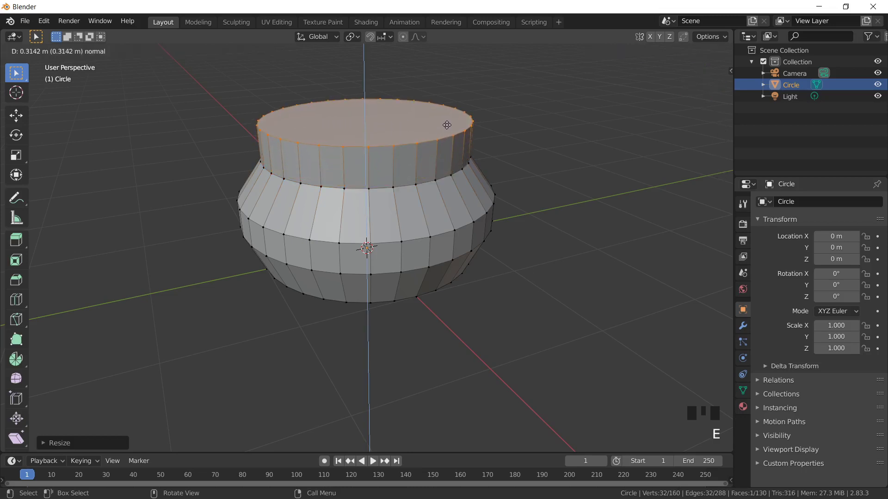
{"action": "left_click", "coordinate": [447, 124]}
- Scale the top face inward to narrow the vase's shoulder and extrude it upward as another segment
{"action": "key", "text": "s"}
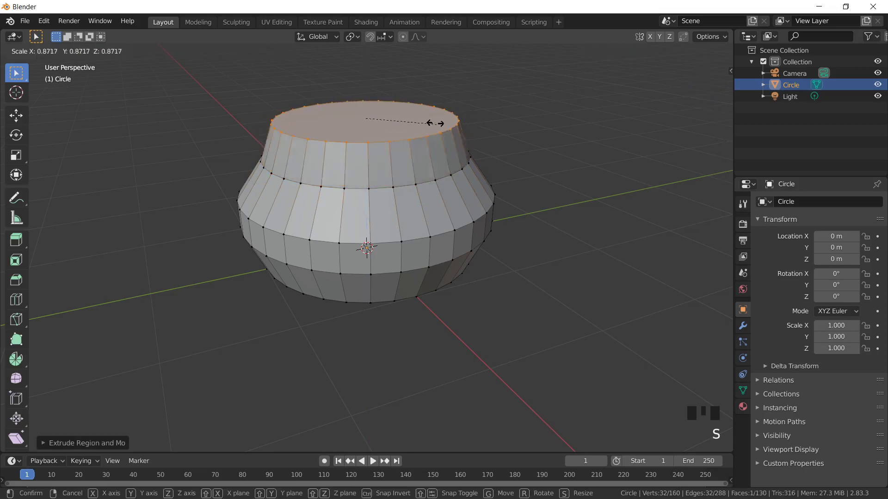
{"action": "left_click", "coordinate": [418, 122]}
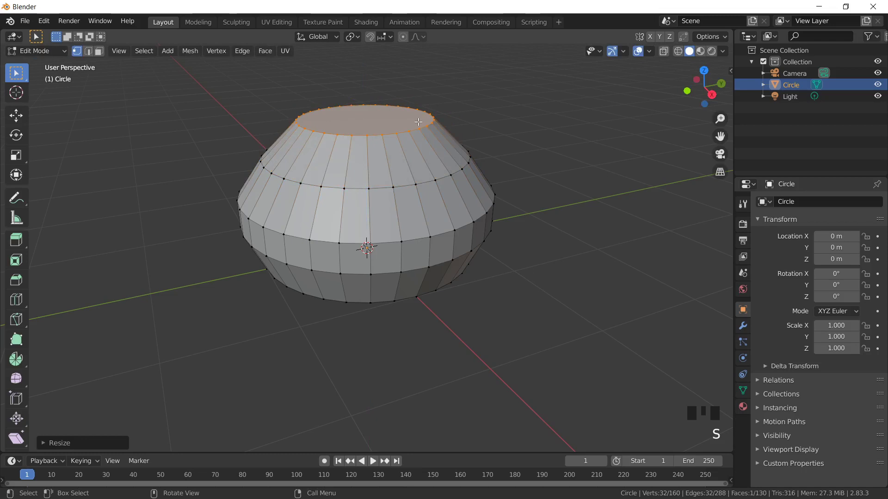
{"action": "key", "text": "e"}
{"action": "left_click", "coordinate": [425, 133]}
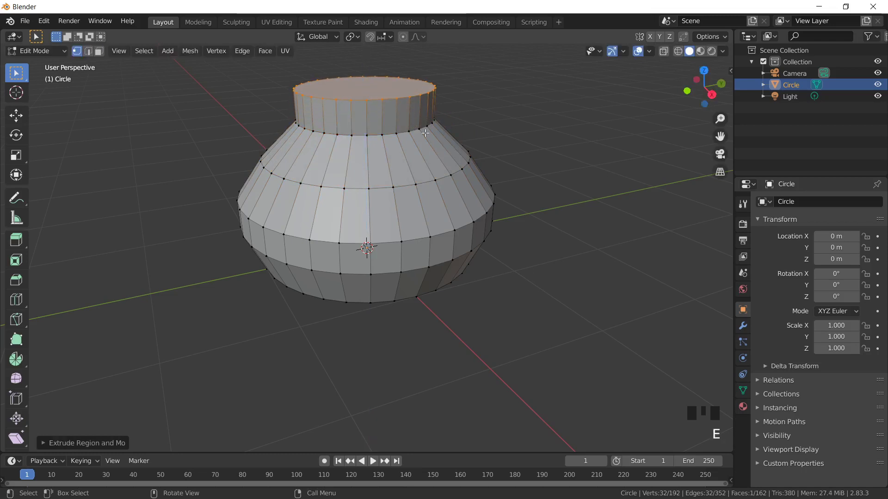
- Shrink the top face to the width of the vase's neck and extrude it straight up to form the neck
{"action": "scroll", "coordinate": [425, 134], "scroll_direction": "up", "scroll_amount": 1}
{"action": "scroll", "coordinate": [426, 141], "scroll_direction": "down", "scroll_amount": 3}
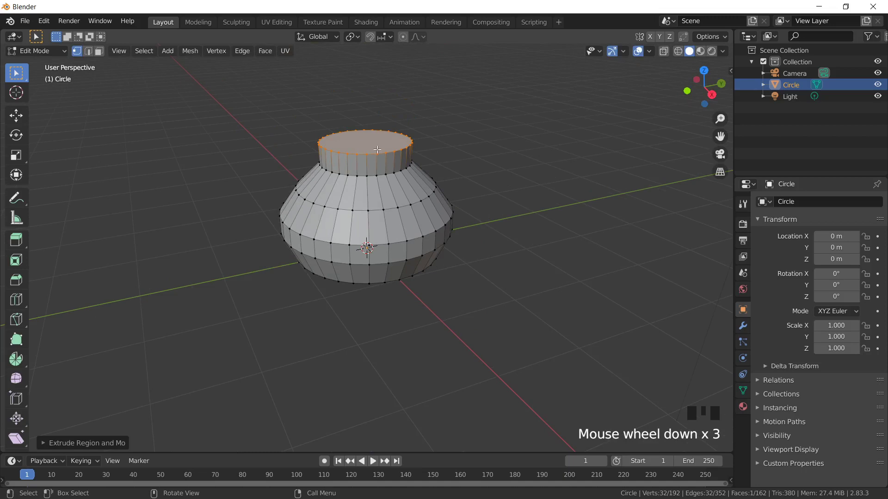
{"action": "key", "text": "s"}
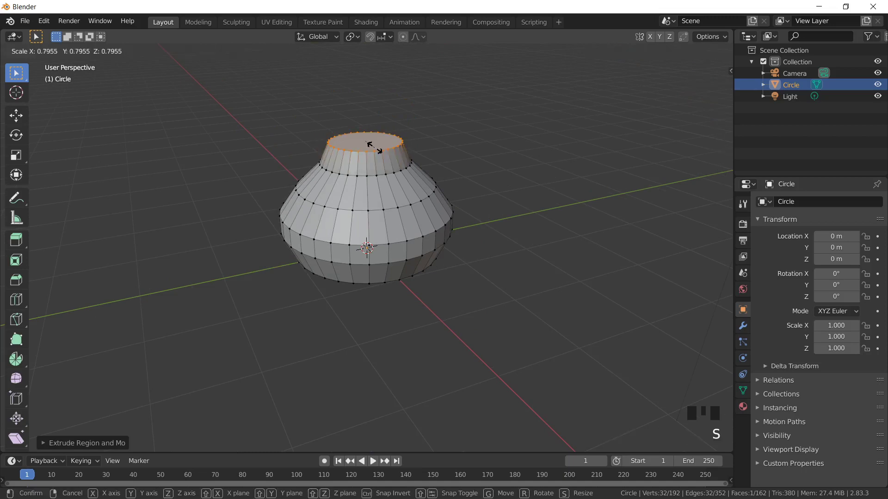
{"action": "left_click", "coordinate": [373, 144]}
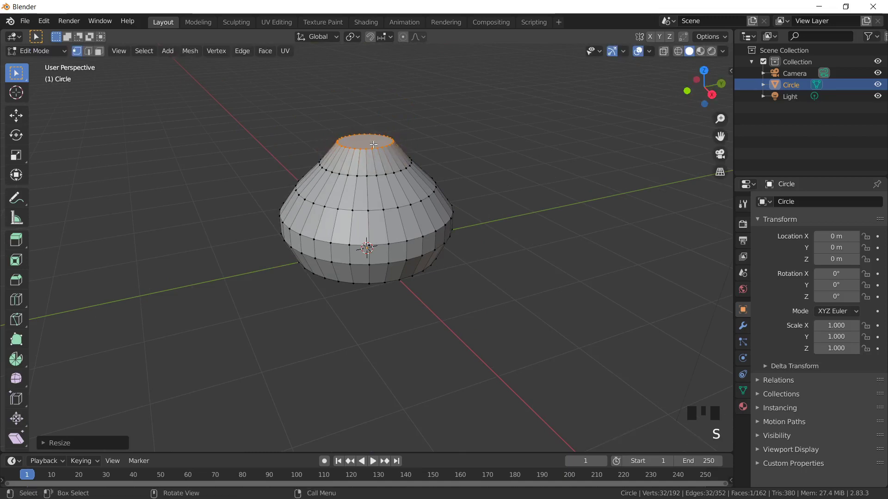
{"action": "key", "text": "e"}
{"action": "left_click", "coordinate": [374, 114]}
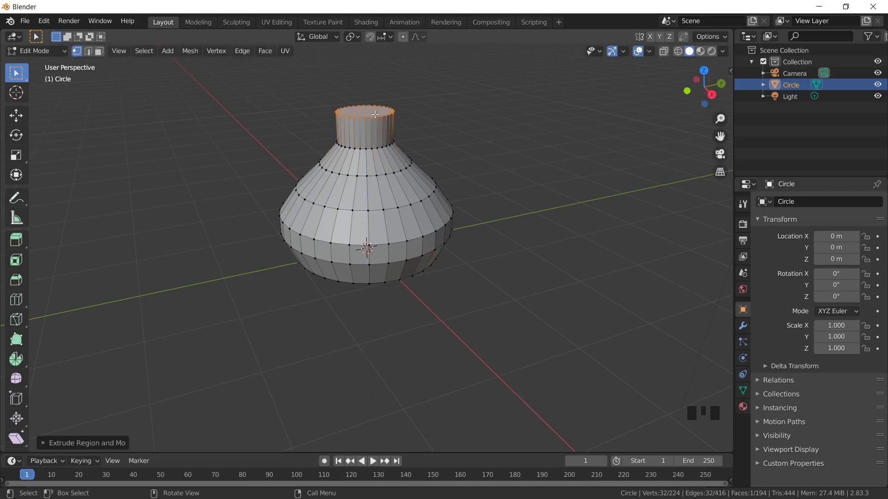
- Extrude the neck's top face upward, flare it to about 2.73 times its size as the rim, and return to Object Mode
{"action": "key", "text": "e"}
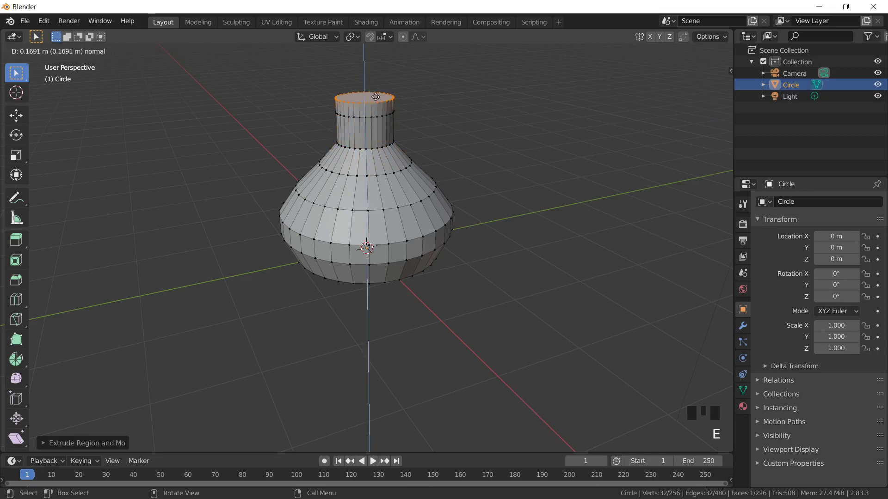
{"action": "left_click", "coordinate": [379, 80]}
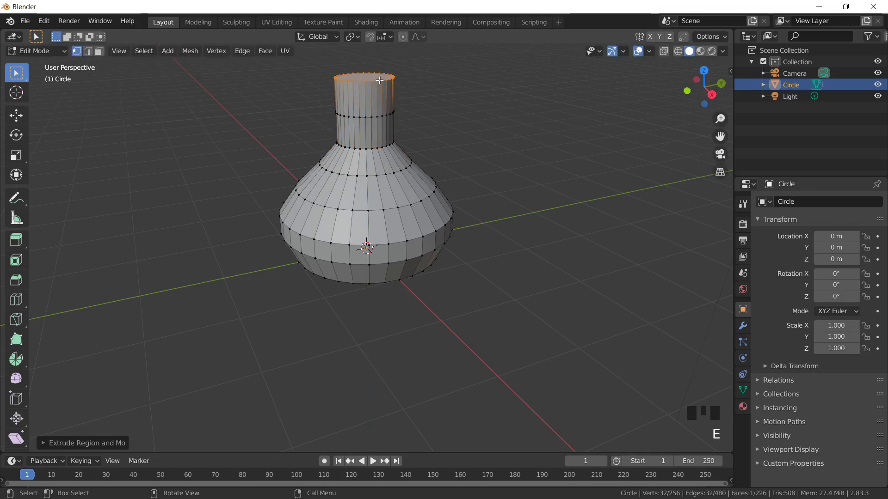
{"action": "key", "text": "s"}
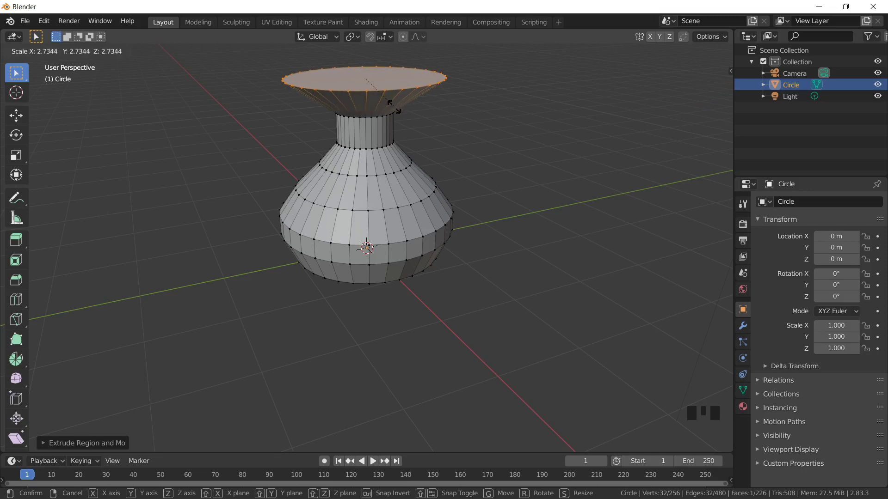
{"action": "left_click", "coordinate": [394, 107]}
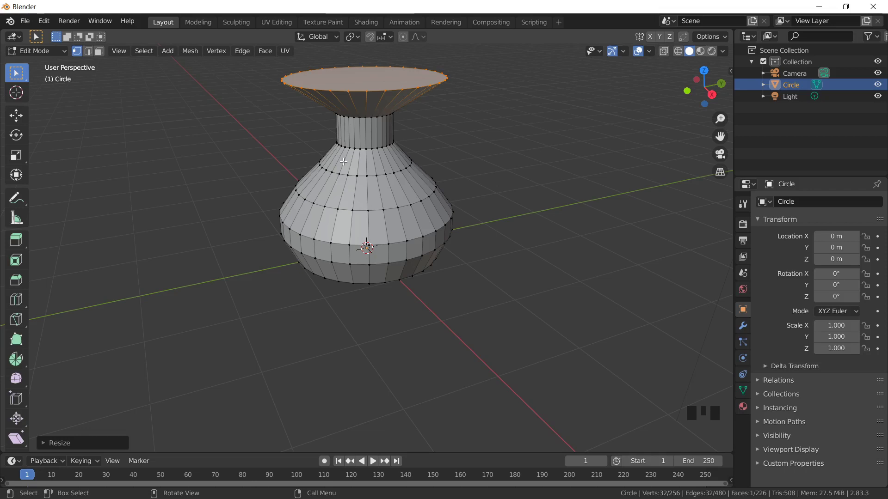
{"action": "key", "text": "Tab"}
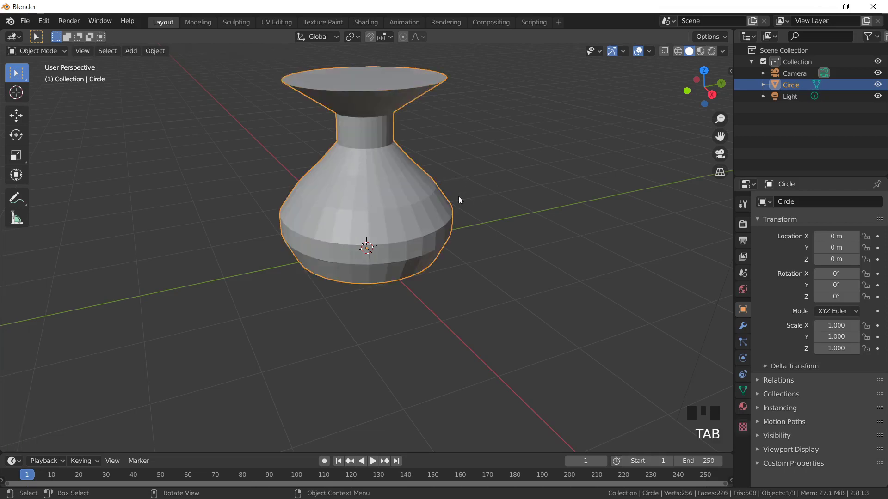
{"action": "middle_click_drag", "start_coordinate": [459, 199], "coordinate": [426, 207]}
{"action": "key", "text": "Tab"}
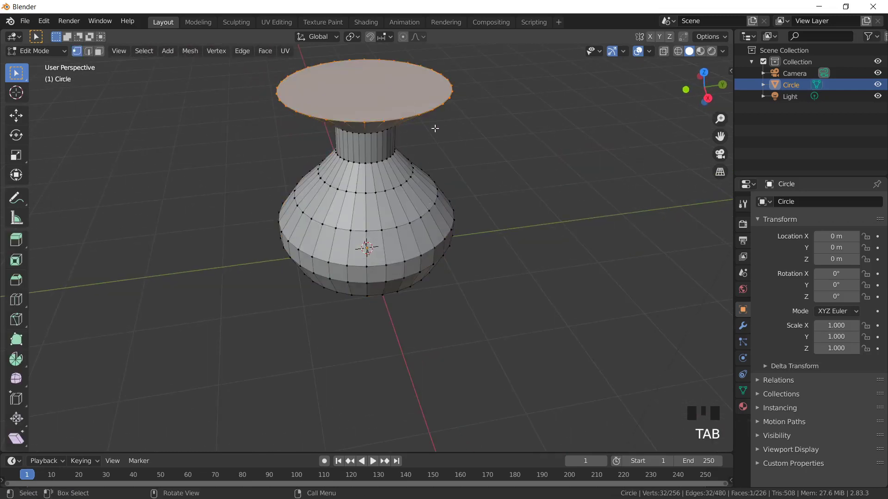
{"action": "key", "text": "Tab"}
{"action": "middle_click_drag", "start_coordinate": [382, 137], "coordinate": [379, 168]}
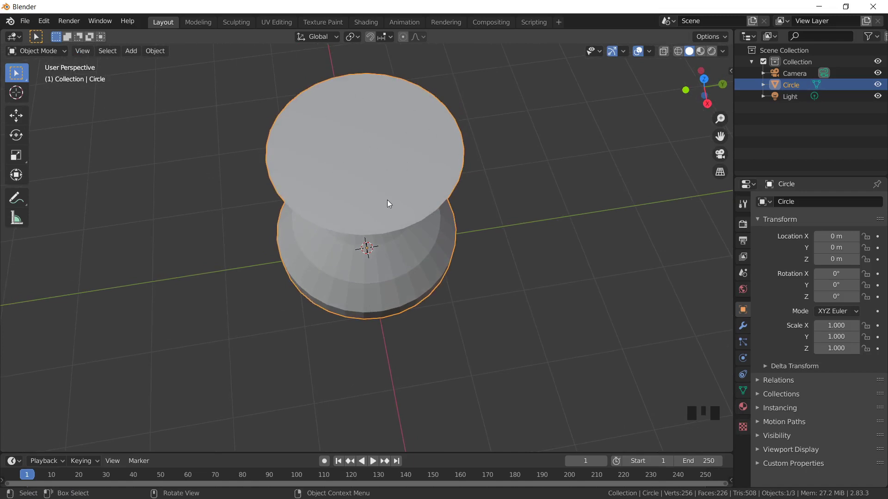
- Delete the face closing the top of the vase's rim and return to Object Mode
{"action": "key", "text": "Tab"}
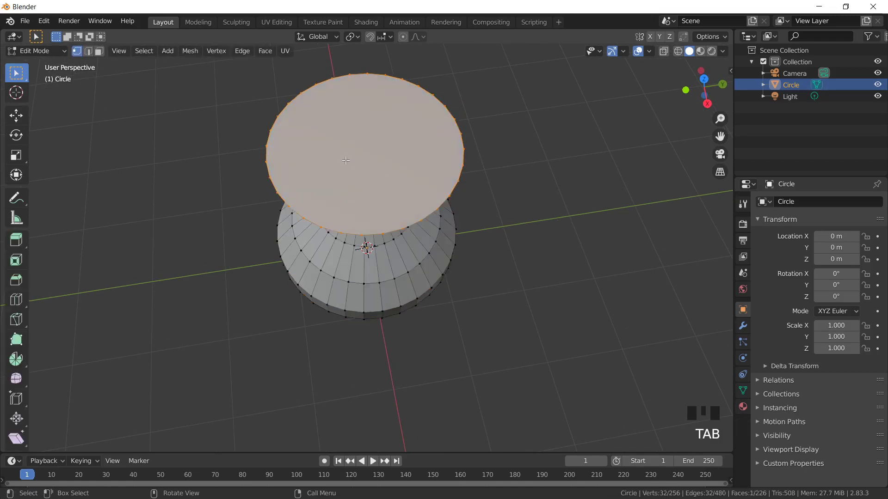
{"action": "key", "text": "Delete"}
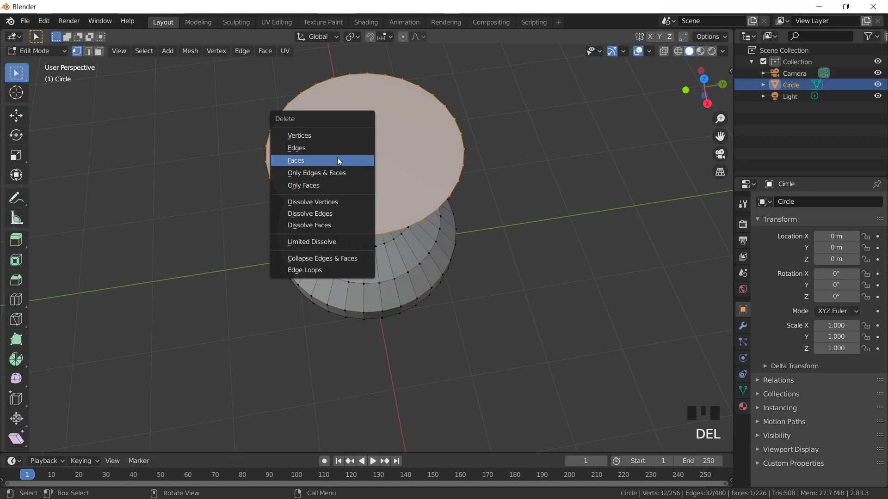
{"action": "left_click", "coordinate": [338, 160]}
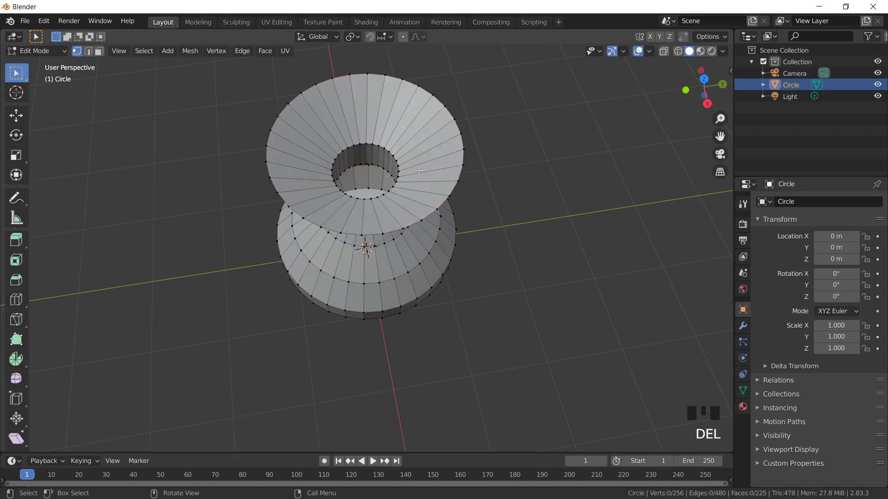
{"action": "middle_click_drag", "start_coordinate": [419, 171], "coordinate": [336, 138]}
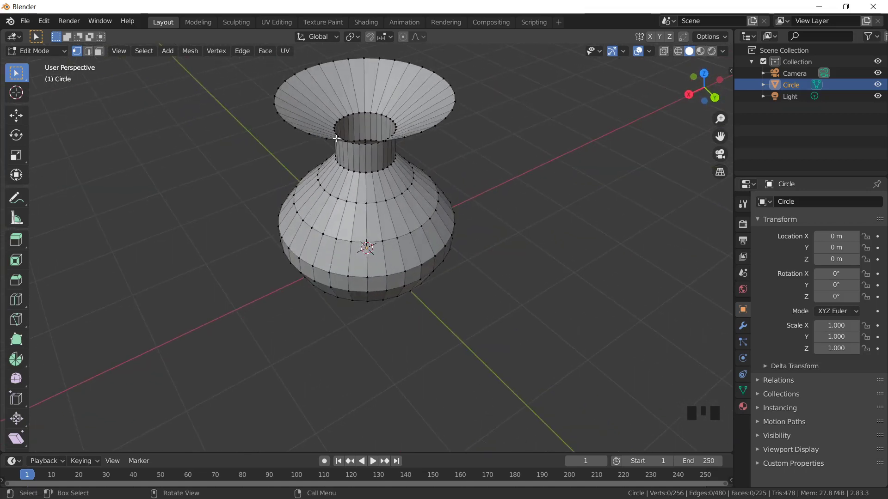
{"action": "key", "text": "Tab"}
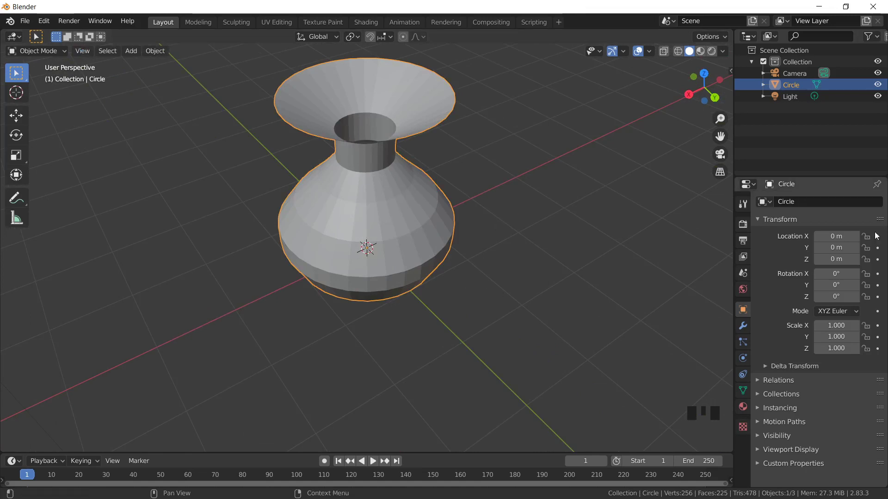
- Add a Subdivision Surface modifier to the vase and set its viewport subdivisions to 5
{"action": "left_click", "coordinate": [741, 324]}
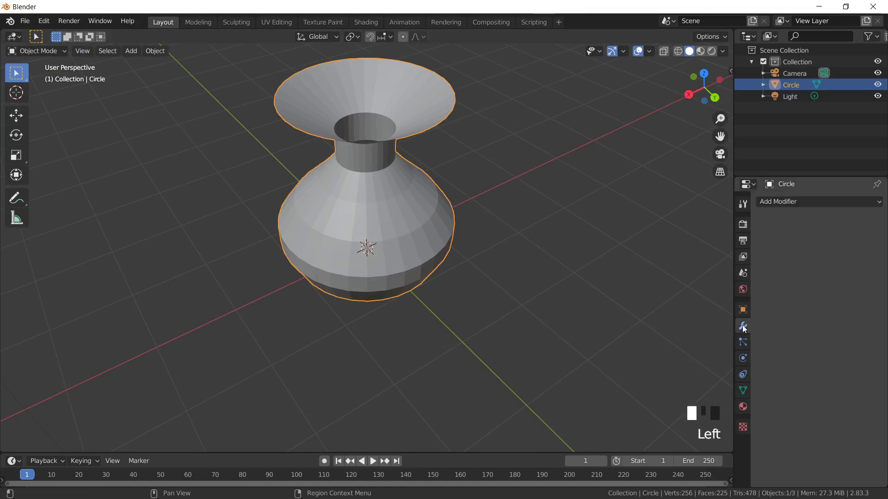
{"action": "left_click", "coordinate": [809, 200]}
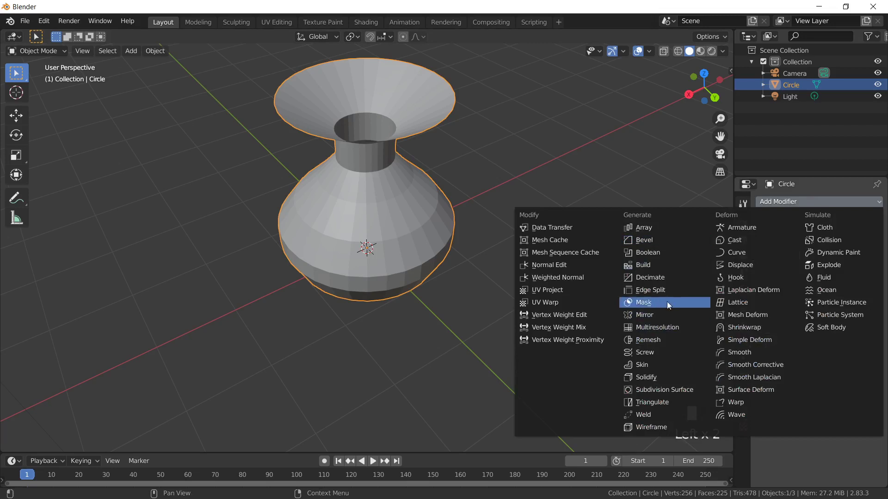
{"action": "left_click", "coordinate": [664, 389]}
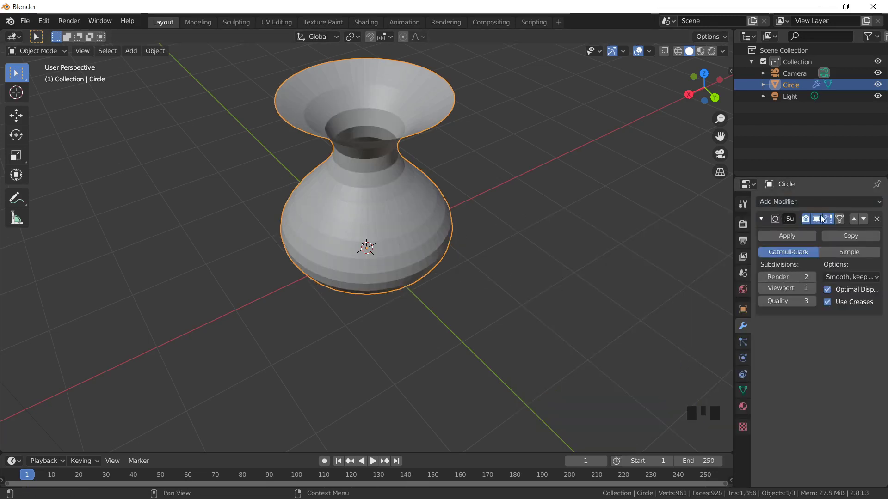
{"action": "middle_click_drag", "start_coordinate": [378, 207], "coordinate": [328, 199]}
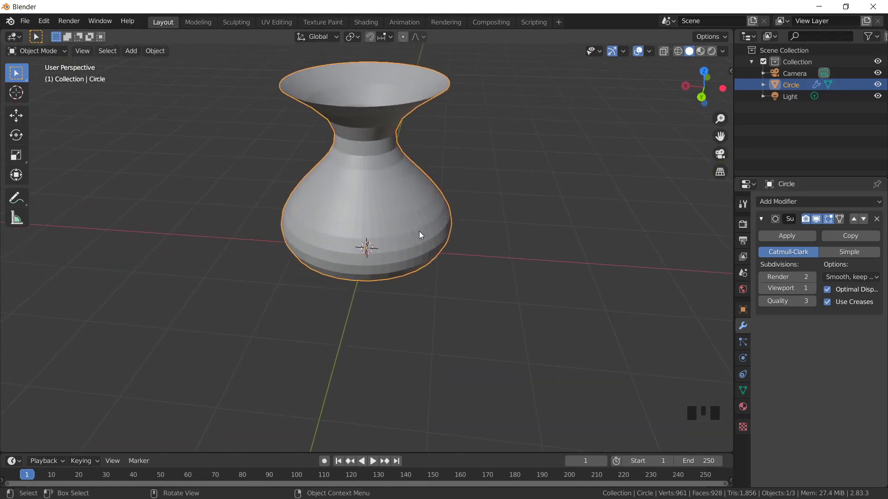
{"action": "middle_click_drag", "start_coordinate": [420, 235], "coordinate": [478, 225]}
{"action": "scroll", "coordinate": [417, 222], "scroll_direction": "up", "scroll_amount": 2}
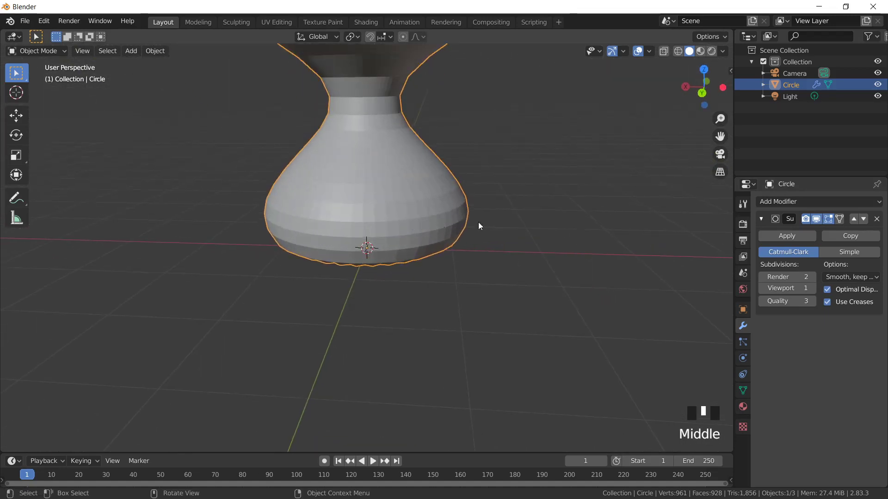
{"action": "left_click", "coordinate": [813, 288]}
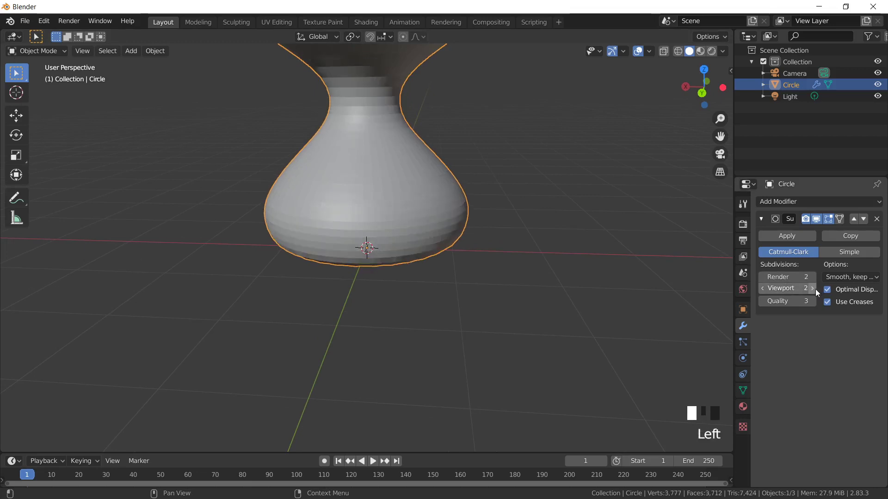
{"action": "left_click", "coordinate": [812, 289]}
{"action": "left_click", "coordinate": [813, 288]}
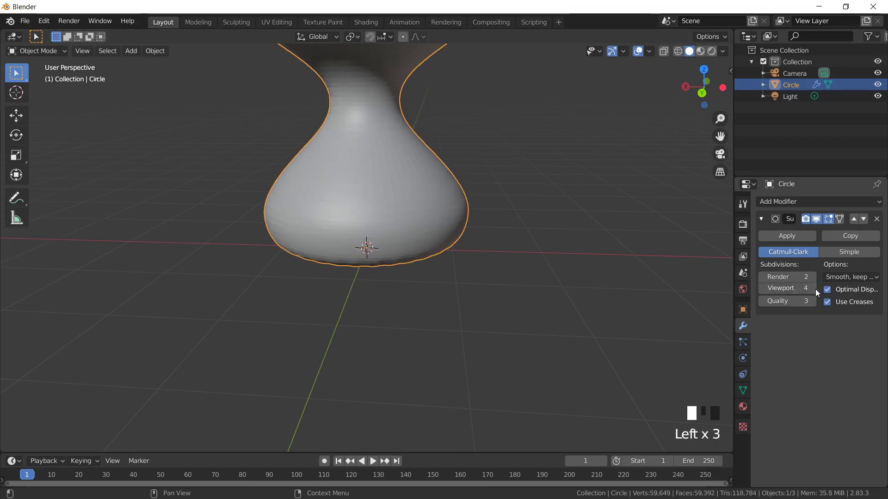
{"action": "left_click", "coordinate": [812, 287]}
- Delete the single large face that closes the underside of the vase in Edit Mode
{"action": "middle_click_drag", "start_coordinate": [422, 185], "coordinate": [447, 90]}
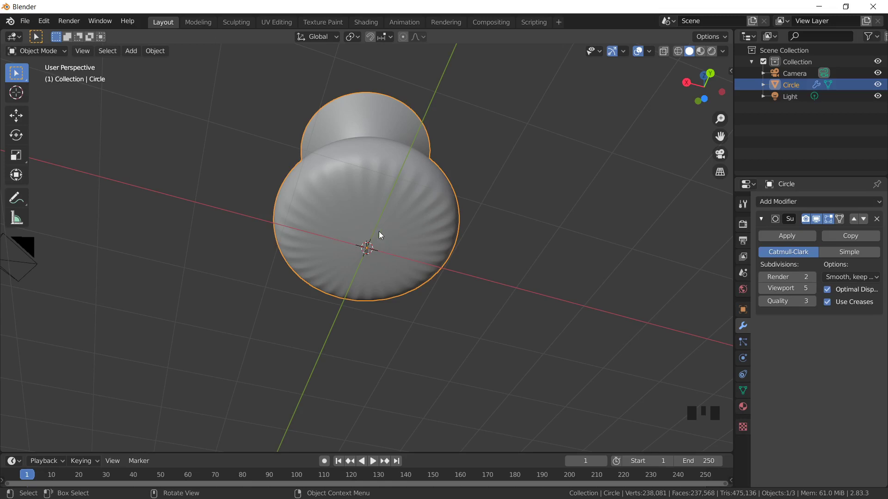
{"action": "key", "text": "Tab"}
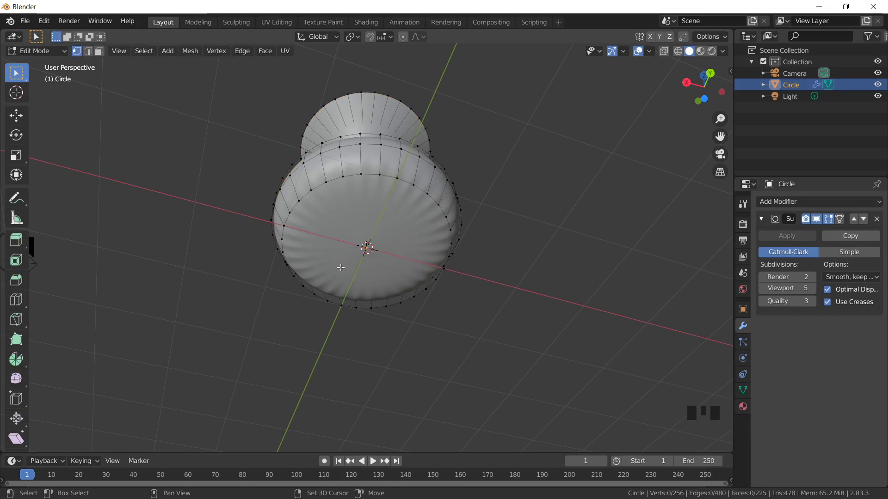
{"action": "left_click", "coordinate": [374, 176], "text": "alt+shift"}
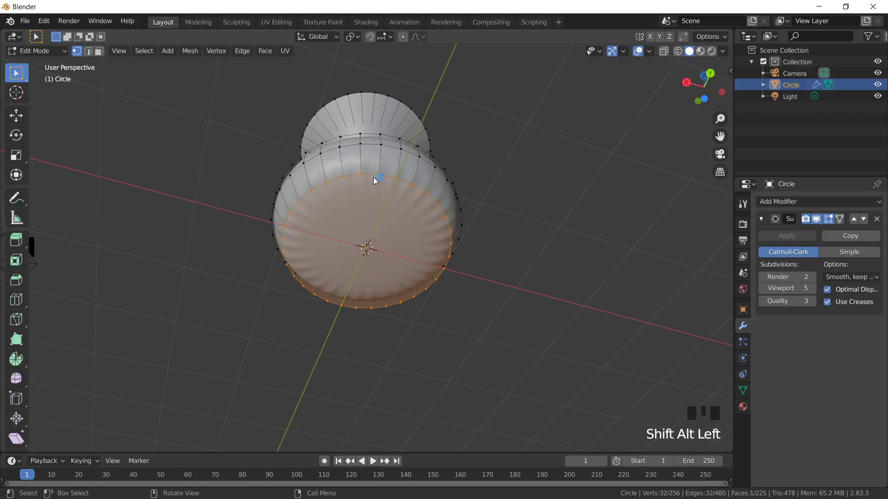
{"action": "key", "text": "Delete"}
{"action": "left_click", "coordinate": [372, 178]}
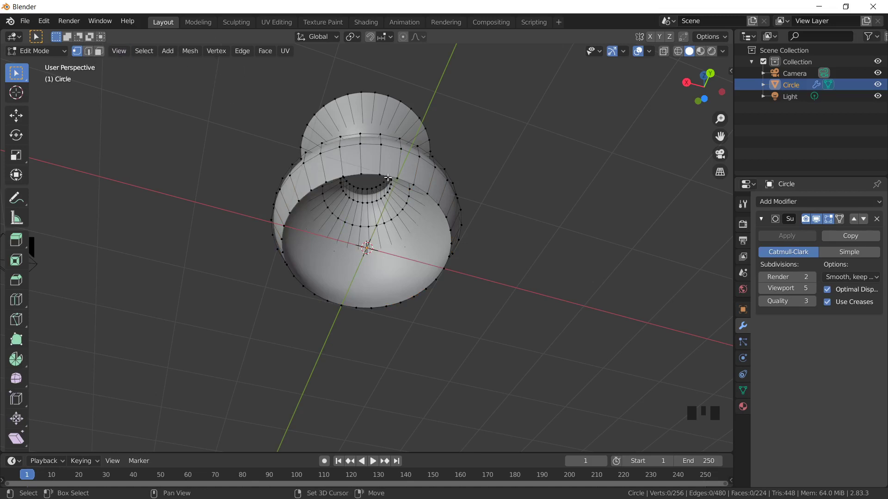
- Select the open edge loop at the vase's base and scale it inward to about 0.1 to close the bottom
{"action": "left_click", "coordinate": [389, 175], "text": "alt+shift"}
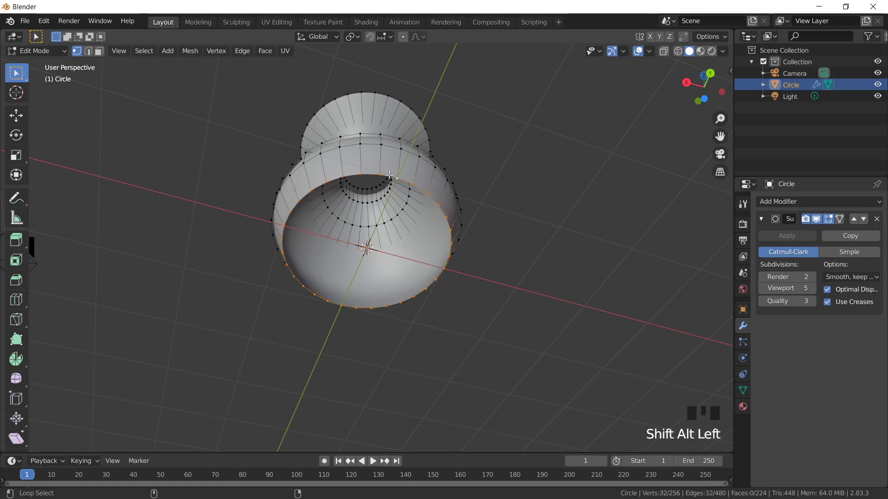
{"action": "key", "text": "s"}
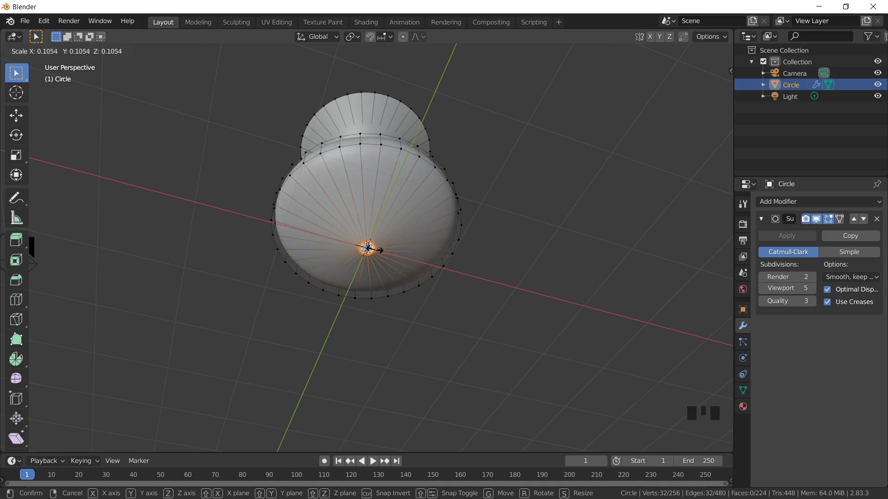
{"action": "left_click", "coordinate": [371, 250]}
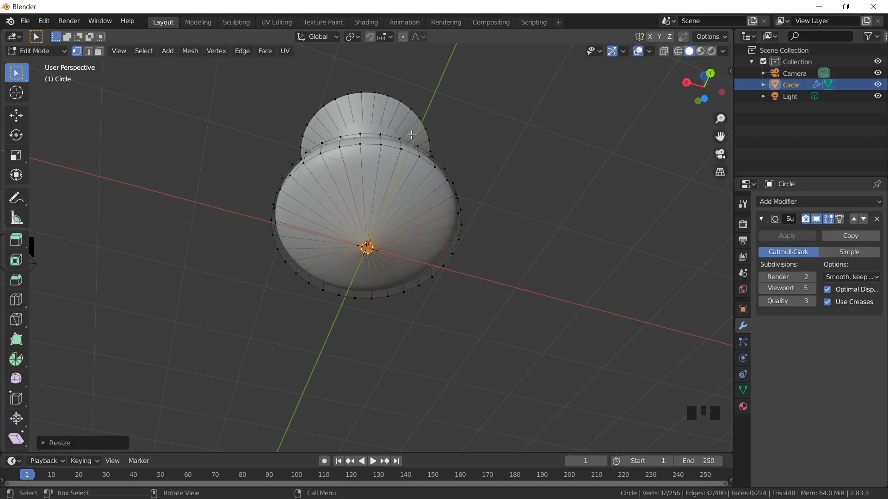
- Return to Object Mode and apply the vase's Subdivision Surface modifier
{"action": "key", "text": "Tab"}
{"action": "middle_click_drag", "start_coordinate": [421, 129], "coordinate": [426, 267]}
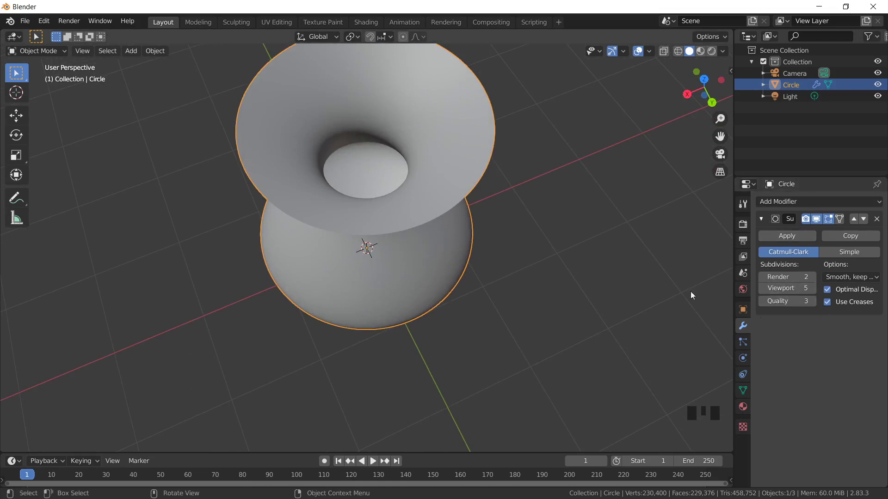
{"action": "left_click", "coordinate": [789, 236]}
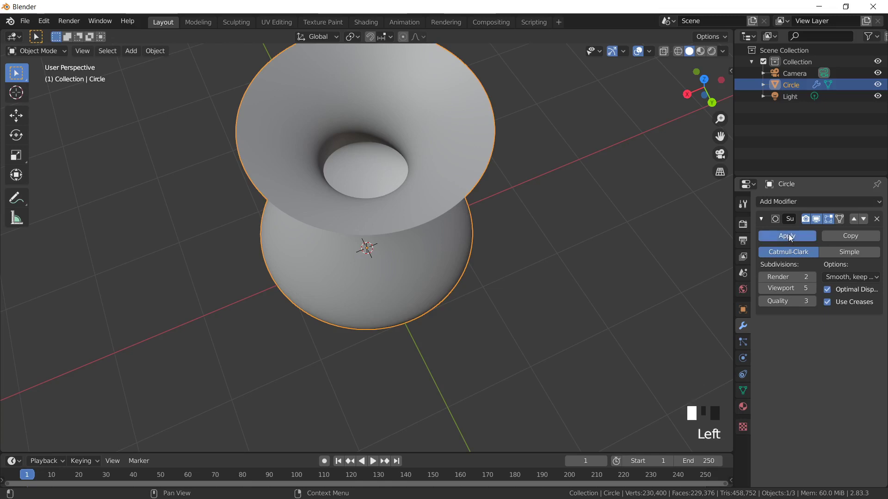
- Create a new material for the vase and turn off its shader nodes
{"action": "left_click", "coordinate": [743, 407]}
{"action": "left_click", "coordinate": [815, 254]}
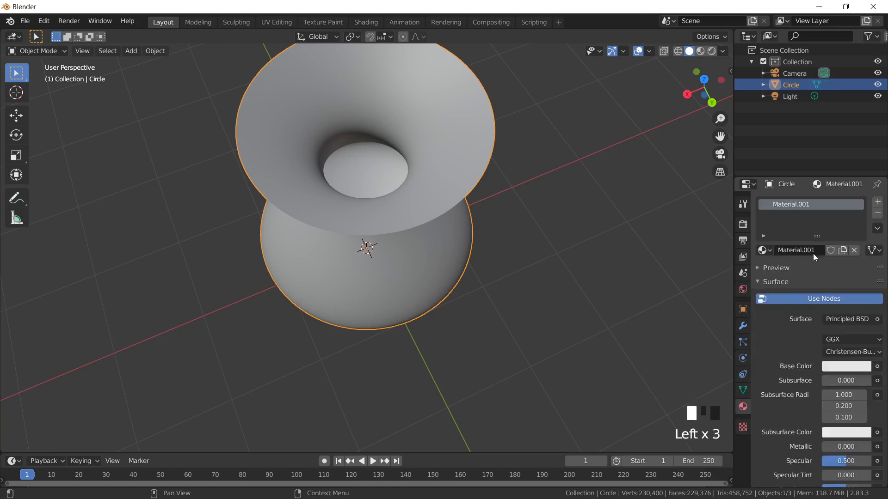
{"action": "left_click", "coordinate": [804, 299]}
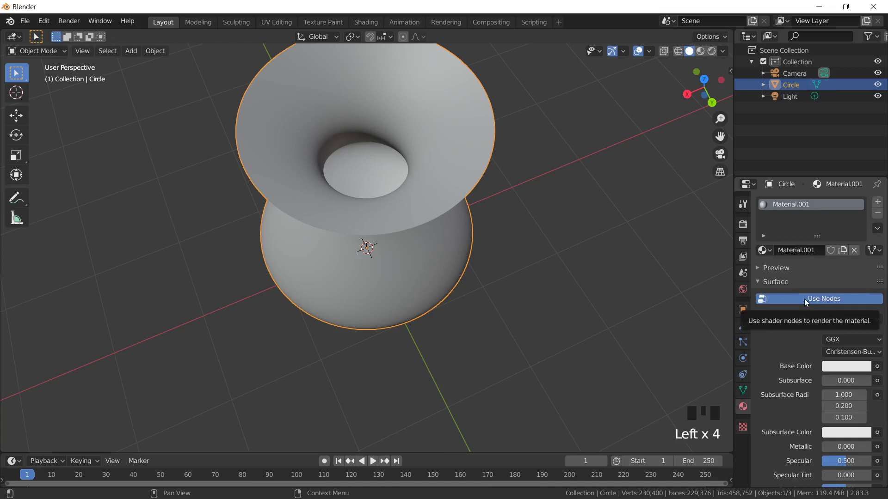
{"action": "left_click", "coordinate": [792, 299]}
{"action": "left_click", "coordinate": [804, 303]}
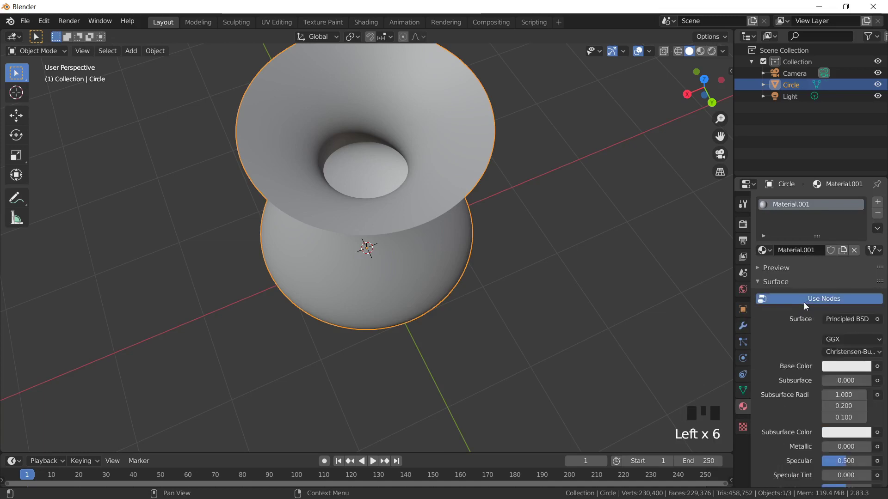
{"action": "left_click", "coordinate": [802, 303]}
- Give the vase's material a red base color and set Metallic to 1
{"action": "left_click", "coordinate": [840, 320]}
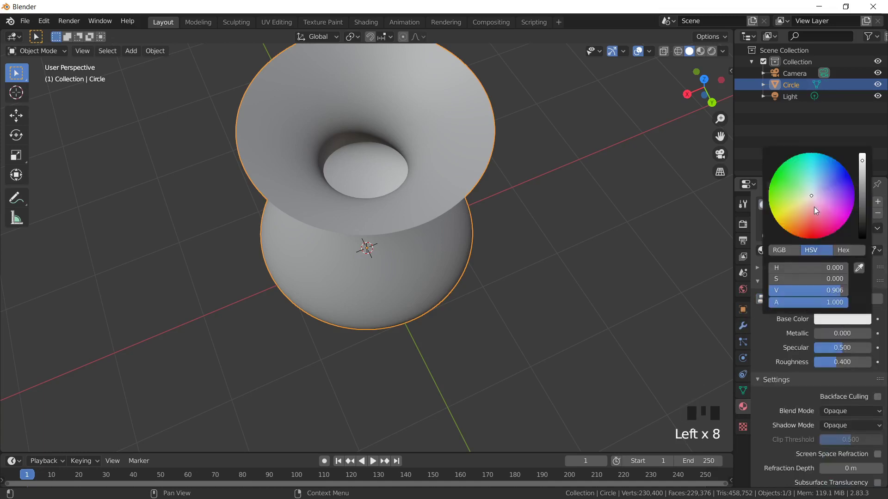
{"action": "left_click_drag", "start_coordinate": [814, 199], "coordinate": [815, 232]}
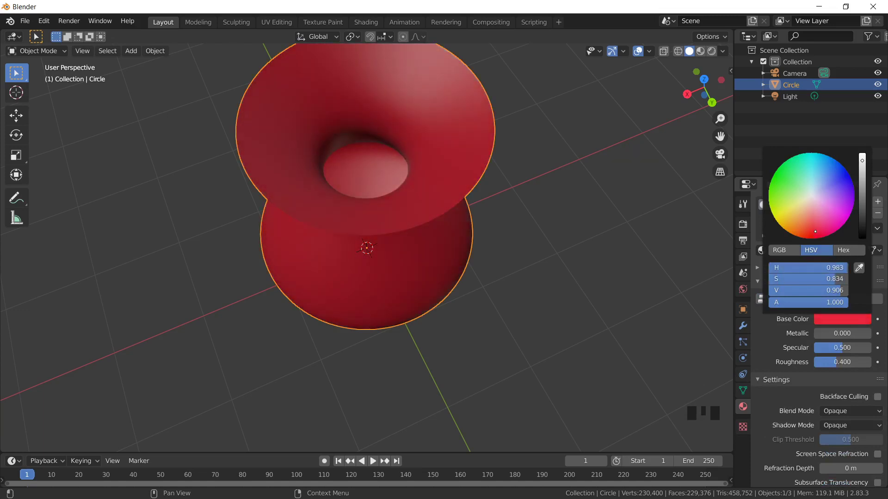
{"action": "left_click", "coordinate": [842, 335]}
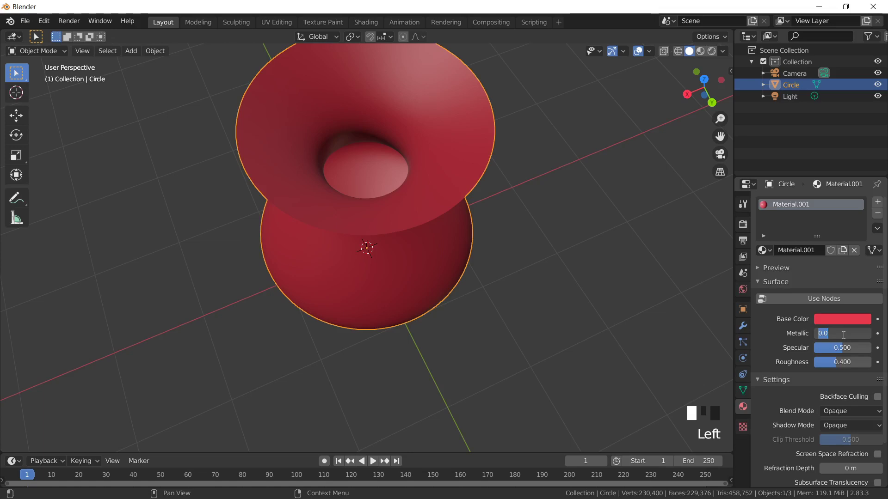
{"action": "type", "text": "1"}
{"action": "key", "text": "Return"}
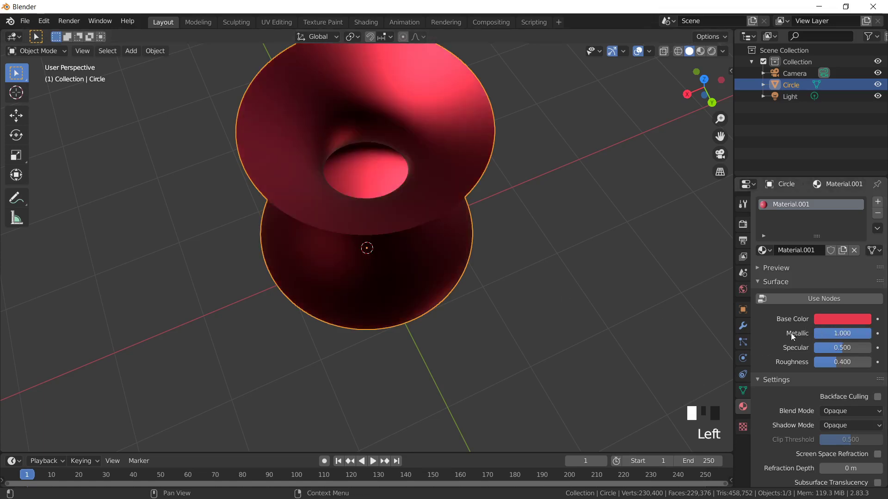
- Add a Solidify modifier to the vase and set its thickness to 0.2 m
{"action": "middle_click_drag", "start_coordinate": [393, 265], "coordinate": [343, 221]}
{"action": "scroll", "coordinate": [453, 207], "scroll_direction": "up", "scroll_amount": 1}
{"action": "scroll", "coordinate": [454, 211], "scroll_direction": "down", "scroll_amount": 4}
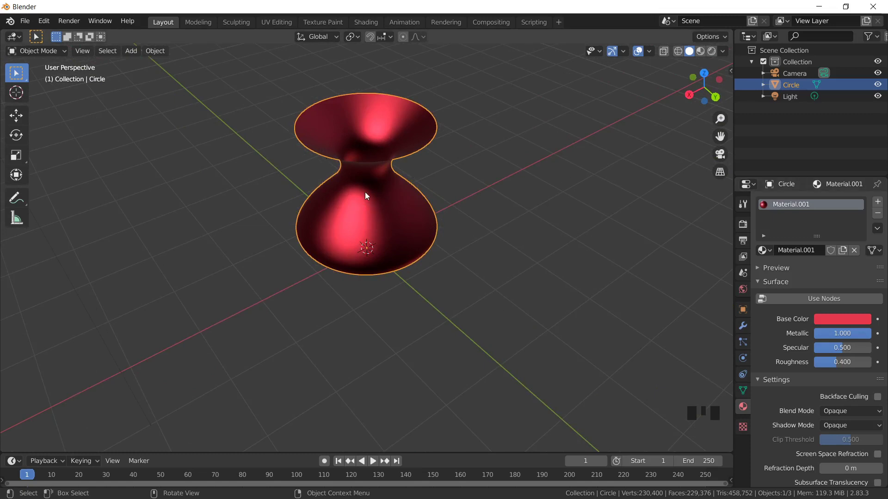
{"action": "mouse_move", "coordinate": [365, 195]}
{"action": "middle_mouse_down"}
{"action": "mouse_move", "coordinate": [359, 217]}
{"action": "mouse_move", "coordinate": [359, 210]}
{"action": "middle_mouse_up"}
{"action": "scroll", "coordinate": [647, 344], "scroll_direction": "up", "scroll_amount": 2}
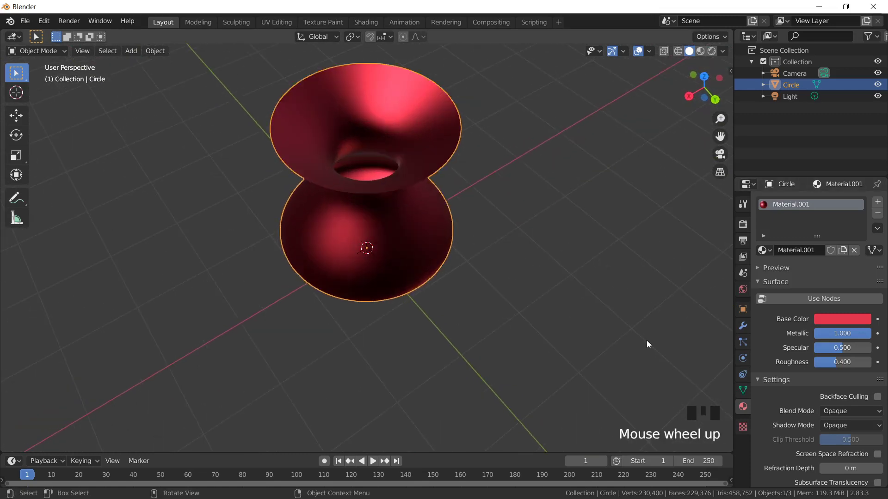
{"action": "left_click", "coordinate": [743, 326]}
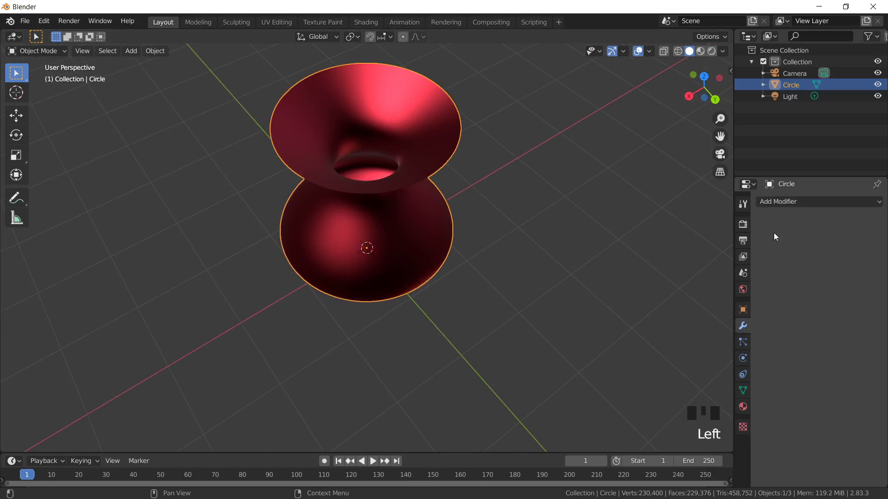
{"action": "left_click", "coordinate": [803, 201]}
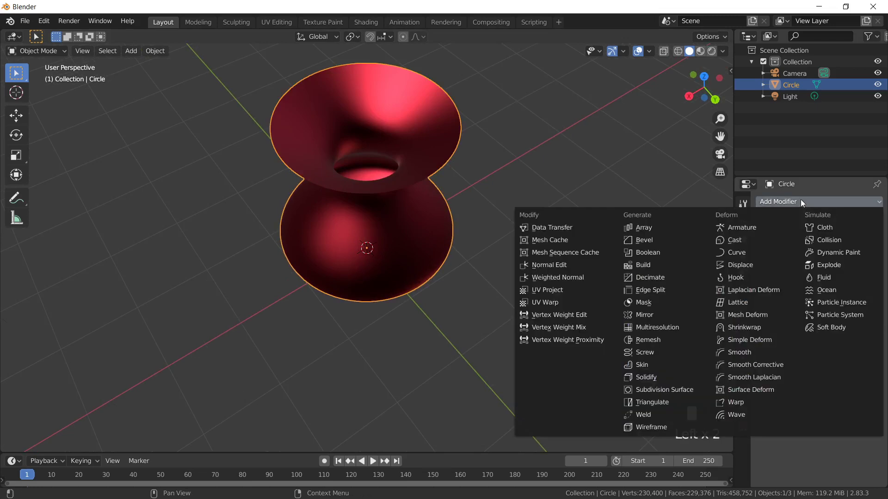
{"action": "left_click", "coordinate": [653, 382]}
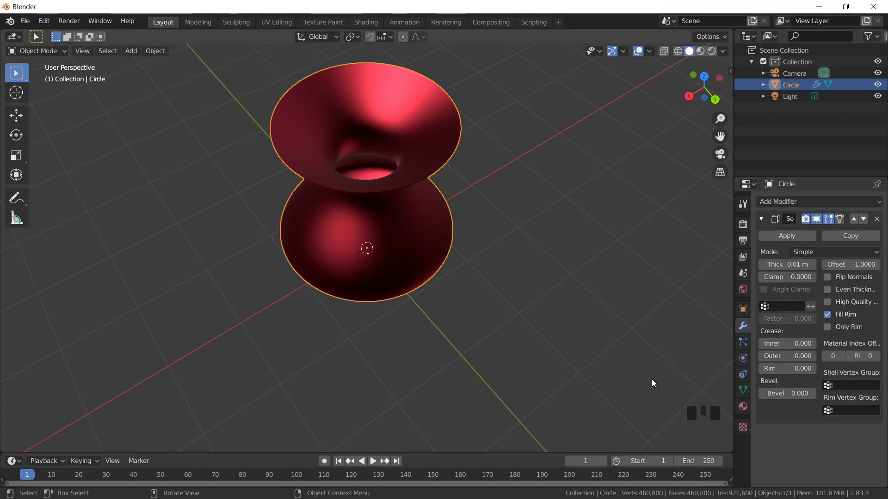
{"action": "left_click", "coordinate": [781, 264]}
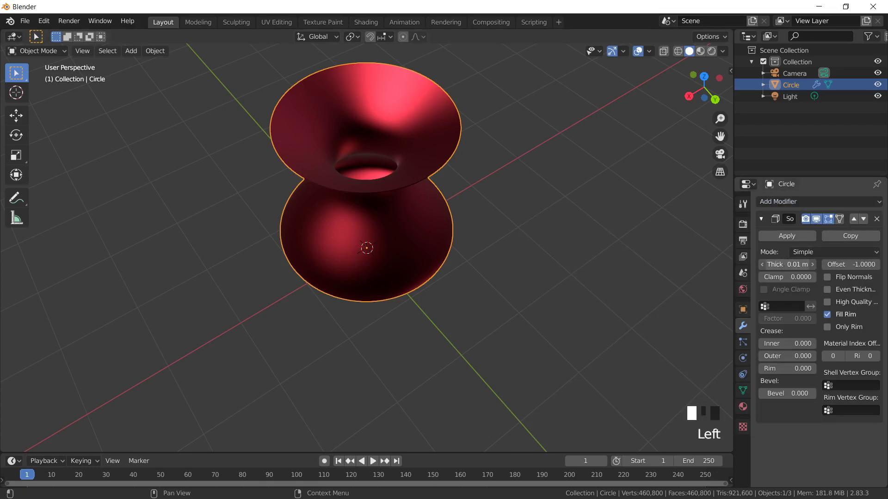
{"action": "left_click_drag", "start_coordinate": [781, 264], "coordinate": [766, 249]}
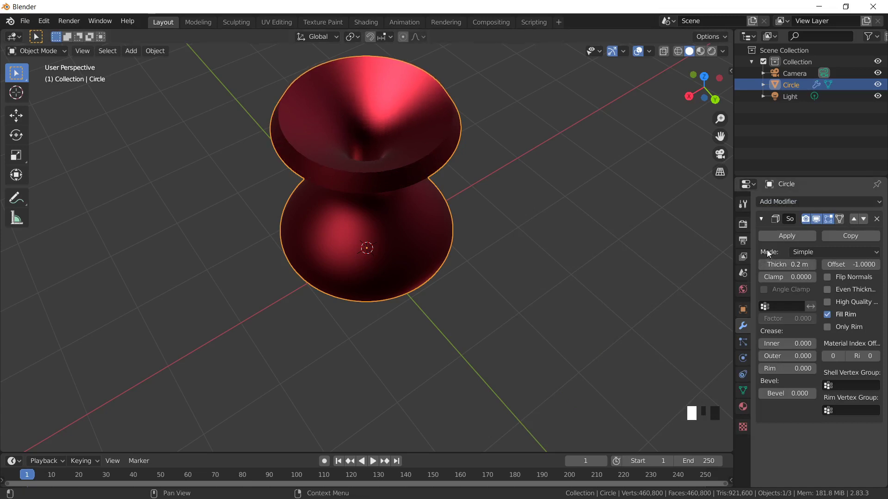
- Set the vase's Solidify modifier thickness to 0.08 m and apply the modifier
{"action": "middle_click", "coordinate": [767, 247]}
{"action": "mouse_move", "coordinate": [439, 224]}
{"action": "middle_mouse_down"}
{"action": "mouse_move", "coordinate": [403, 235]}
{"action": "mouse_move", "coordinate": [406, 255]}
{"action": "mouse_move", "coordinate": [434, 192]}
{"action": "mouse_move", "coordinate": [439, 218]}
{"action": "middle_mouse_up"}
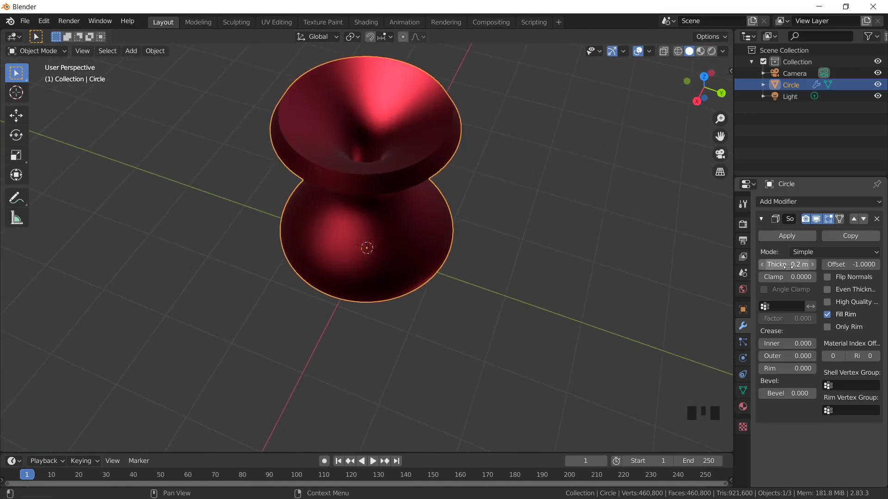
{"action": "mouse_move", "coordinate": [789, 264]}
{"action": "left_mouse_down"}
{"action": "mouse_move", "coordinate": [760, 265]}
{"action": "mouse_move", "coordinate": [777, 265]}
{"action": "left_mouse_up"}
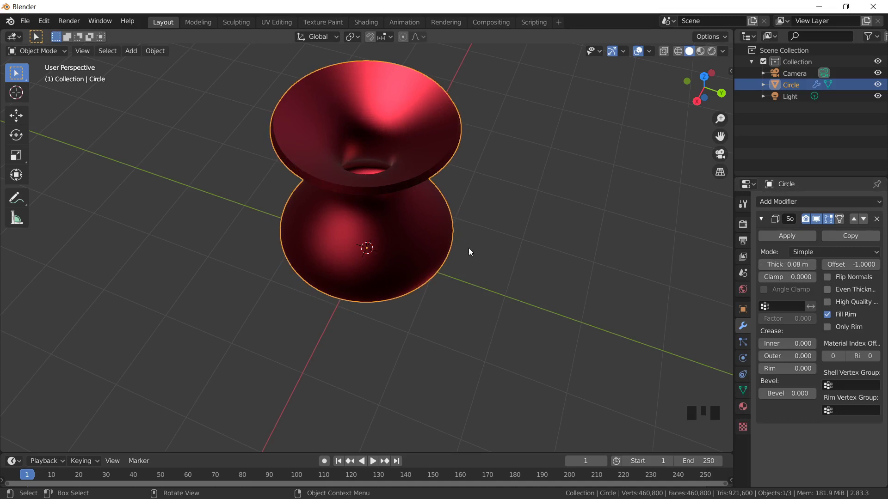
{"action": "middle_click_drag", "start_coordinate": [467, 246], "coordinate": [454, 217]}
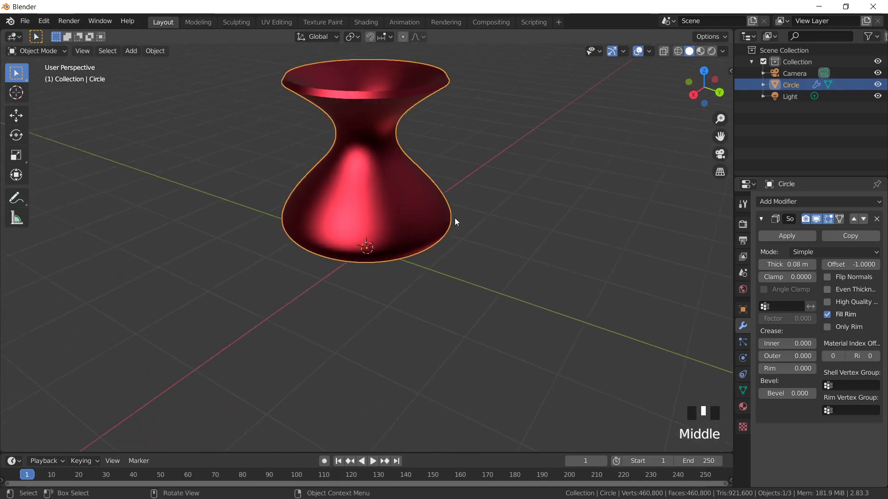
{"action": "middle_click_drag", "start_coordinate": [414, 190], "coordinate": [422, 211]}
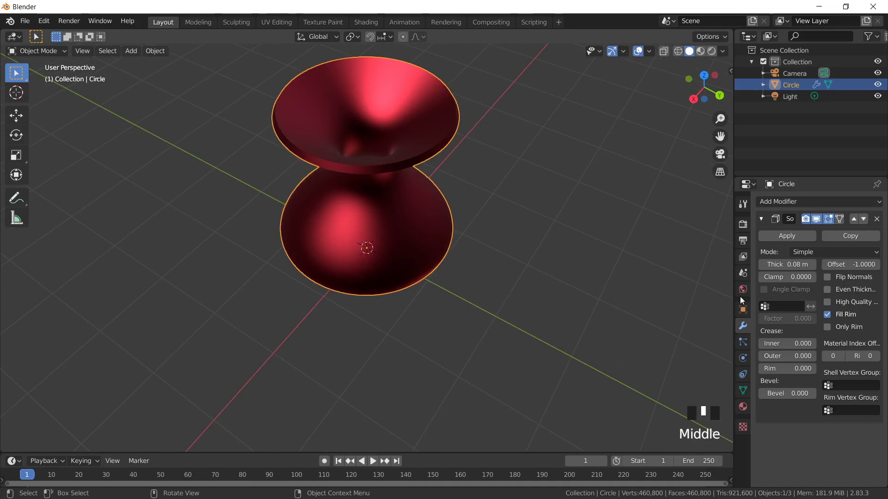
{"action": "left_click", "coordinate": [787, 238]}
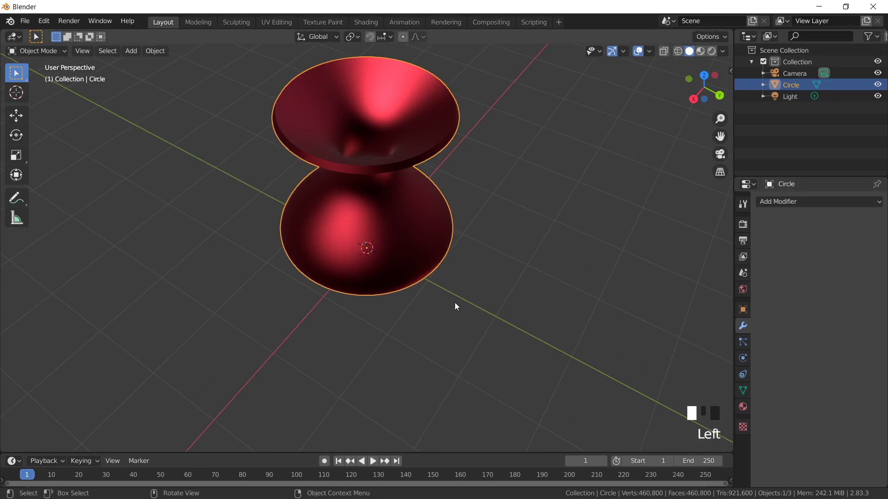
{"action": "middle_click_drag", "start_coordinate": [535, 265], "coordinate": [429, 267]}
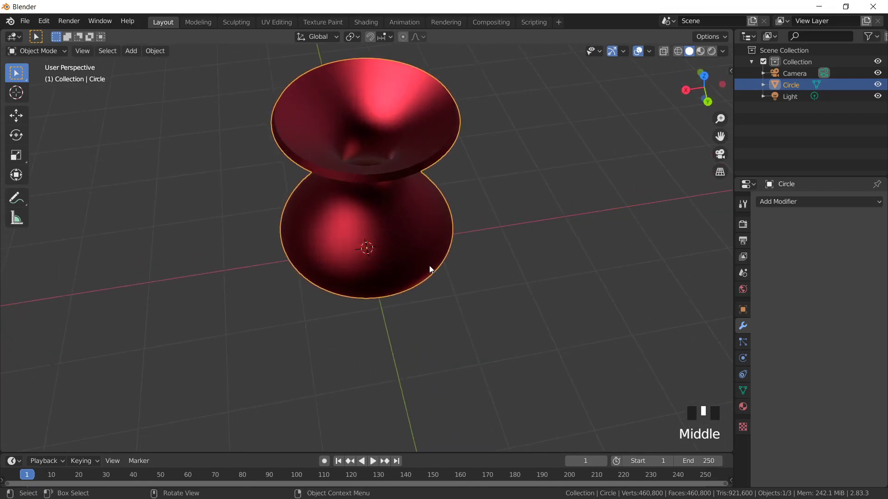